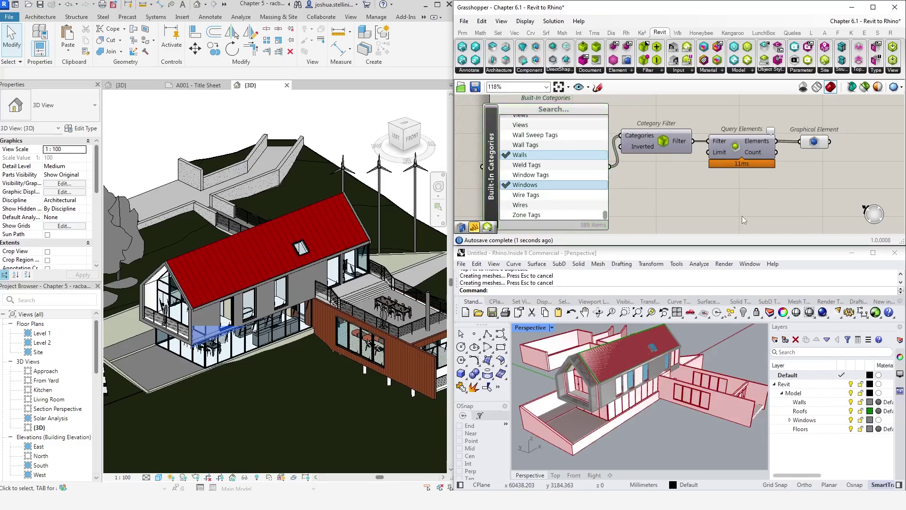
Preview the Graphical Element, then select the Rhino roof curve and start lifting it vertically.
left_click(815, 141)
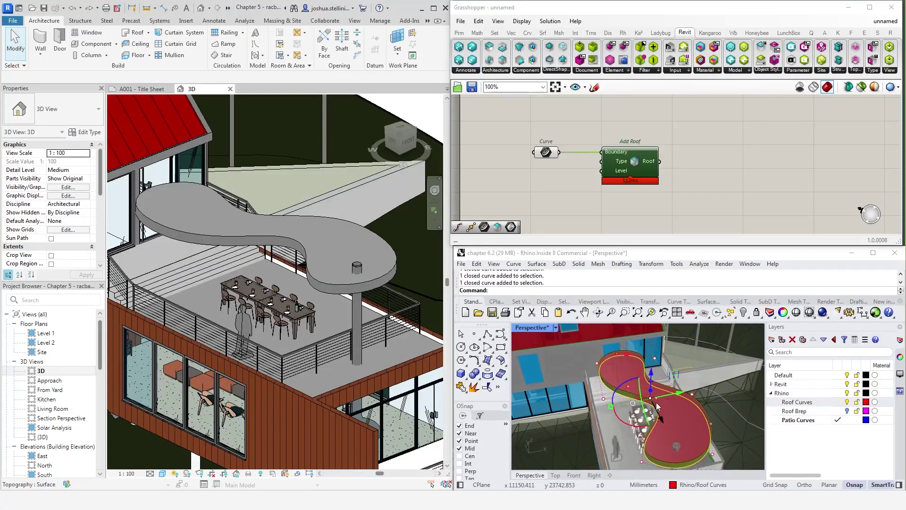
left_click_drag(622, 407, 612, 400)
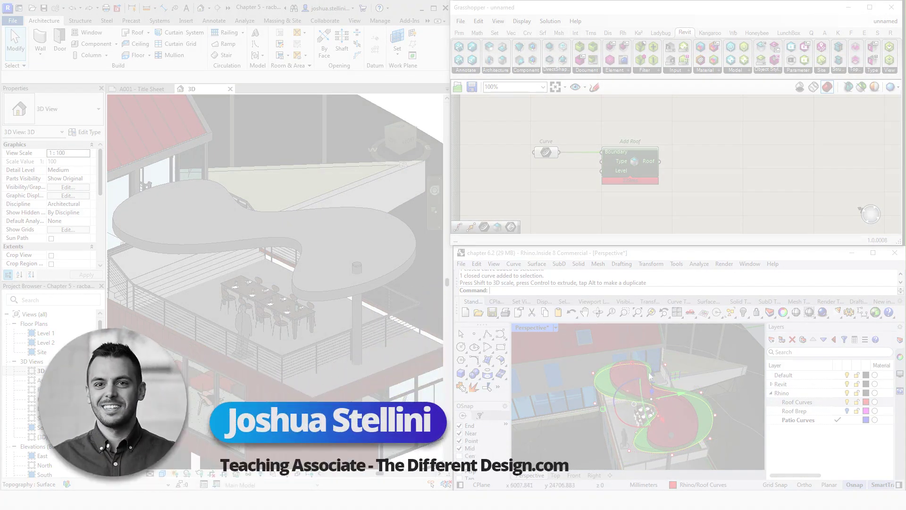
right_click_drag(651, 375, 672, 345)
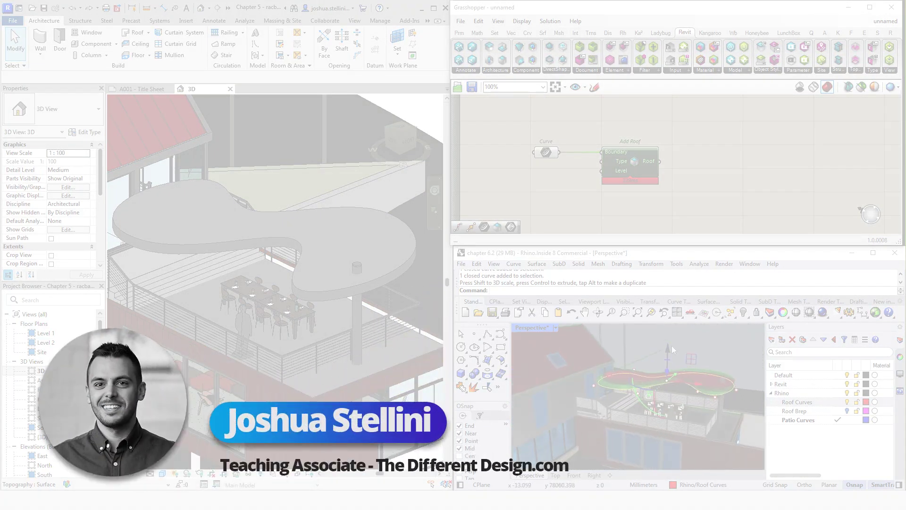
left_click_drag(669, 335, 667, 340)
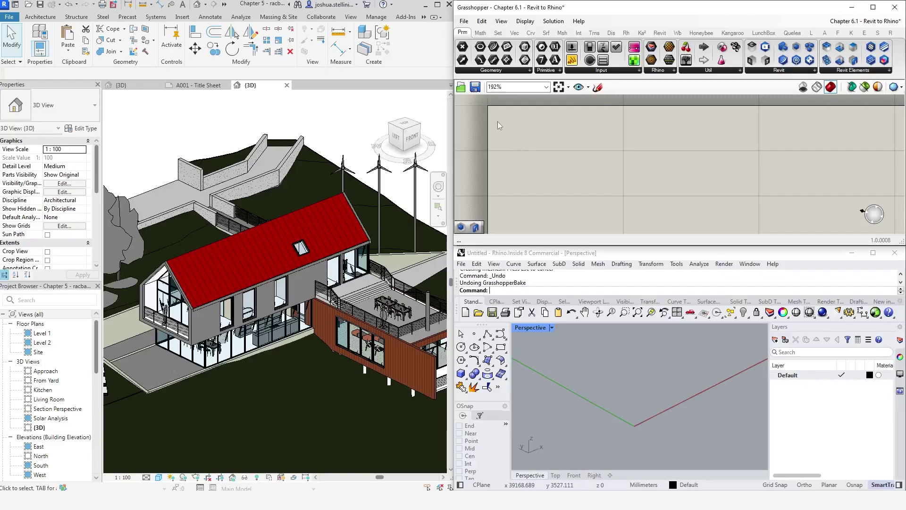
Place a Wall parameter referencing the front wall and both gable walls of the Revit house.
left_click(831, 71)
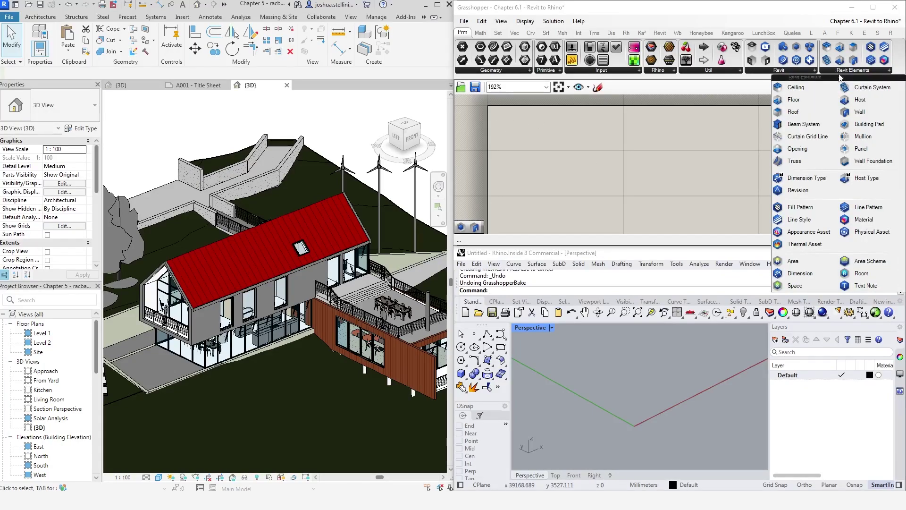
left_click_drag(845, 112, 536, 145)
right_click(536, 144)
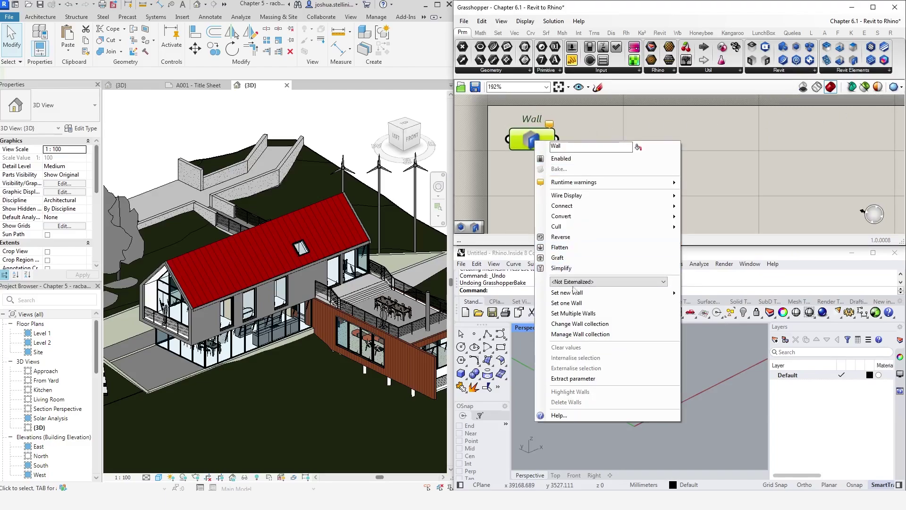
left_click(573, 313)
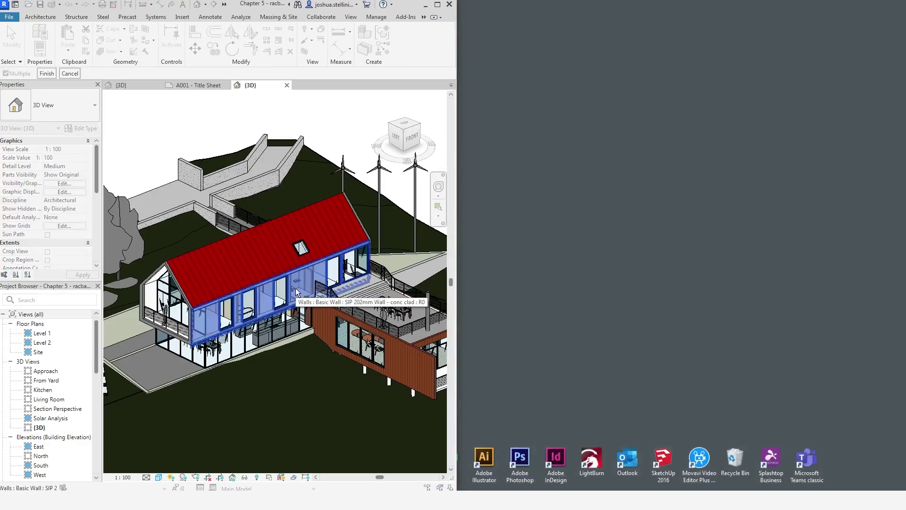
left_click(260, 301)
left_click(189, 306)
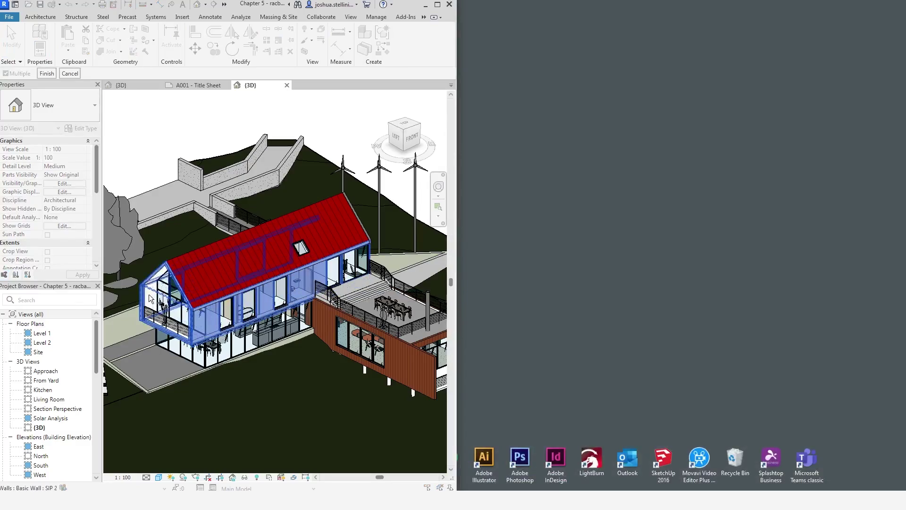
left_click(362, 228)
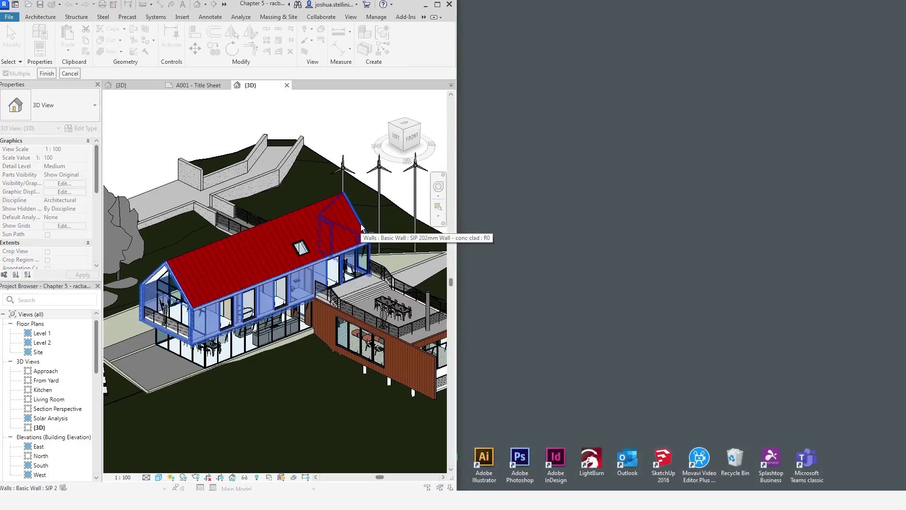
left_click(47, 74)
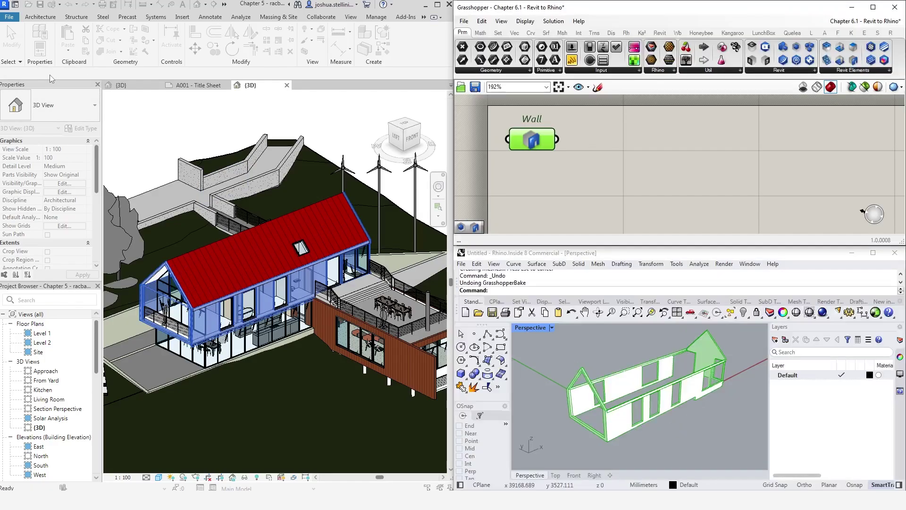
Bake the referenced walls into Rhino on the Revit/Model/Walls layer.
mouse_move(533, 142)
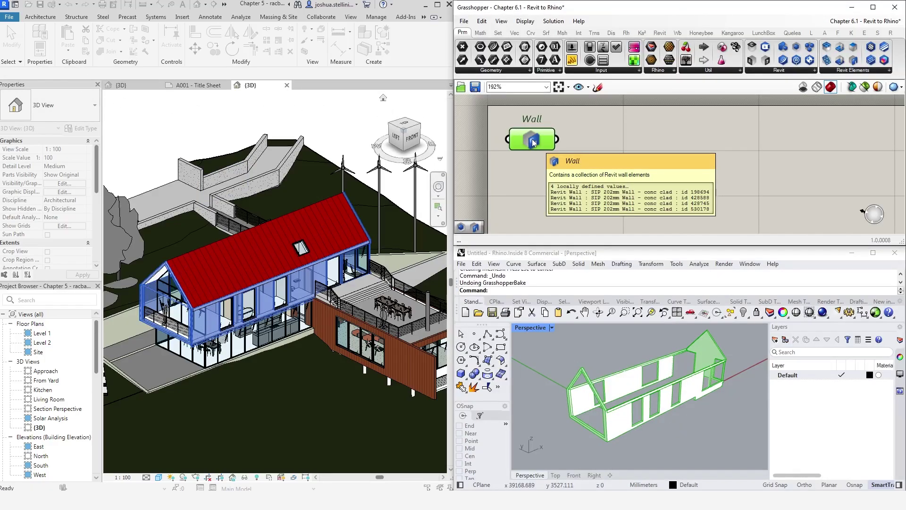
right_click(532, 142)
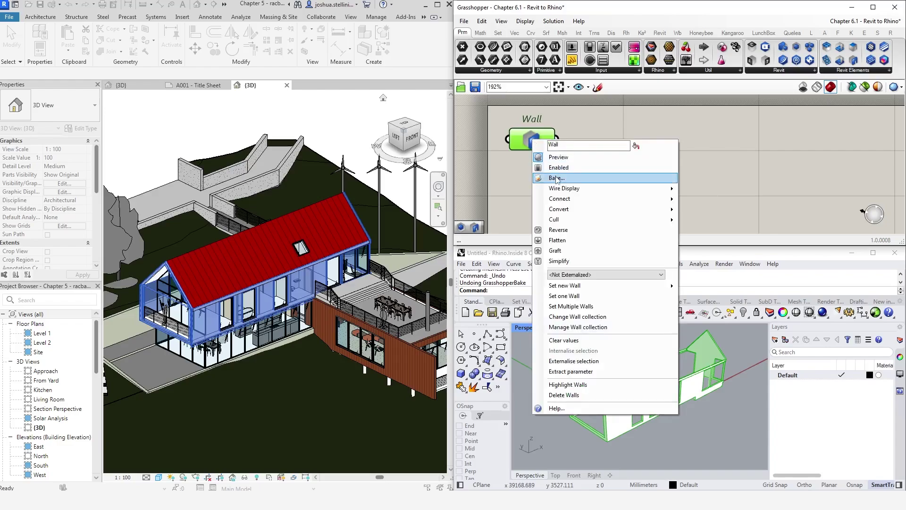
left_click(556, 180)
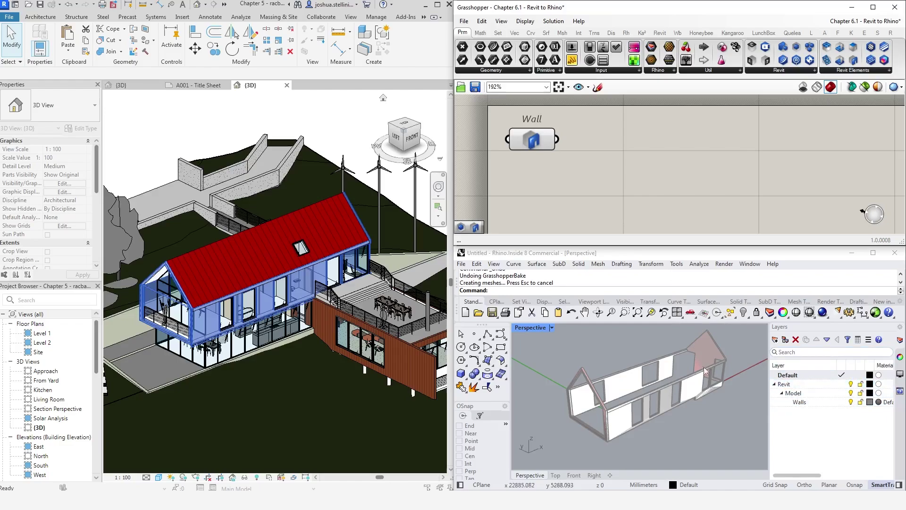
Stretch the baked gable wall in Rhino into a thicker volume with the gumball.
left_click(587, 382)
left_click_drag(604, 390, 608, 392)
left_click(601, 355)
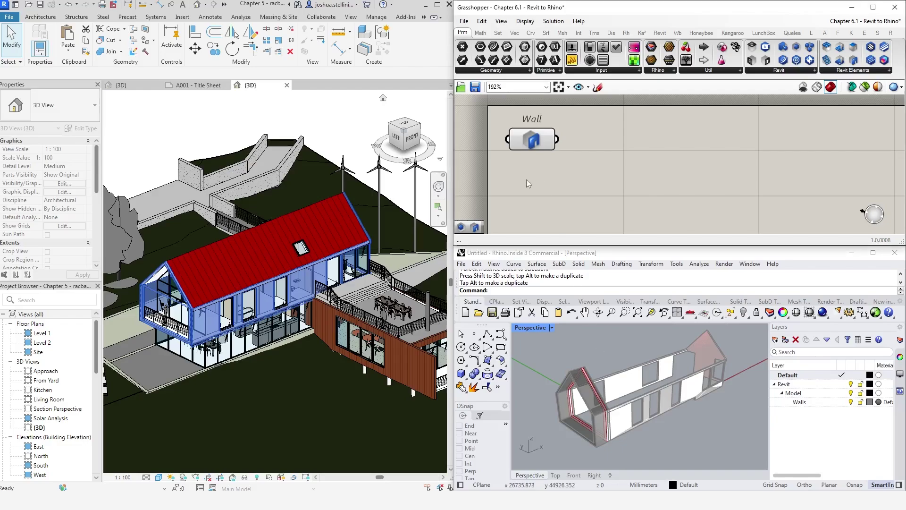
Check the Revit walls are unchanged, then reopen Set Multiple Walls and cancel it.
left_click(330, 220)
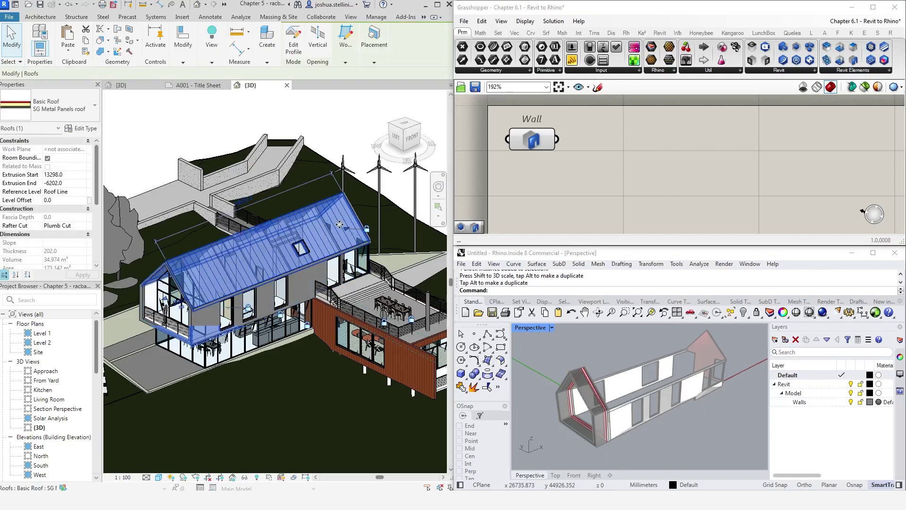
key("Escape")
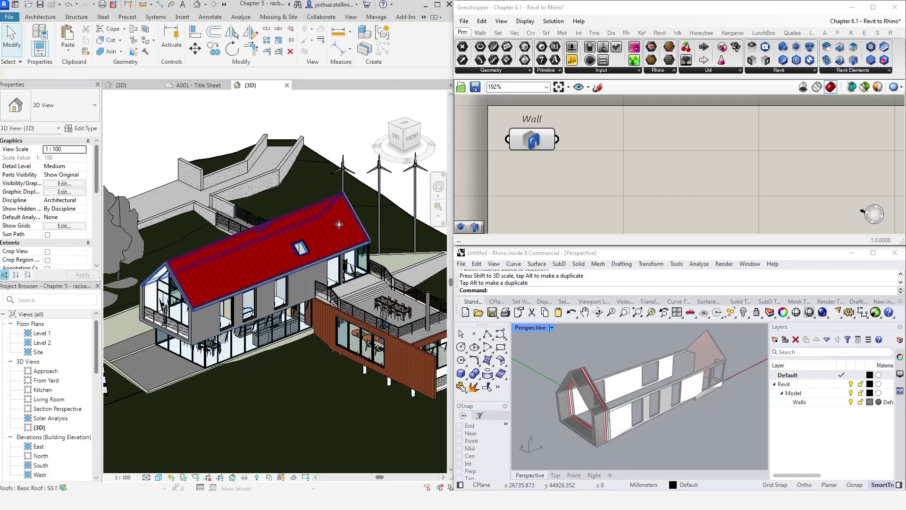
left_click(530, 142)
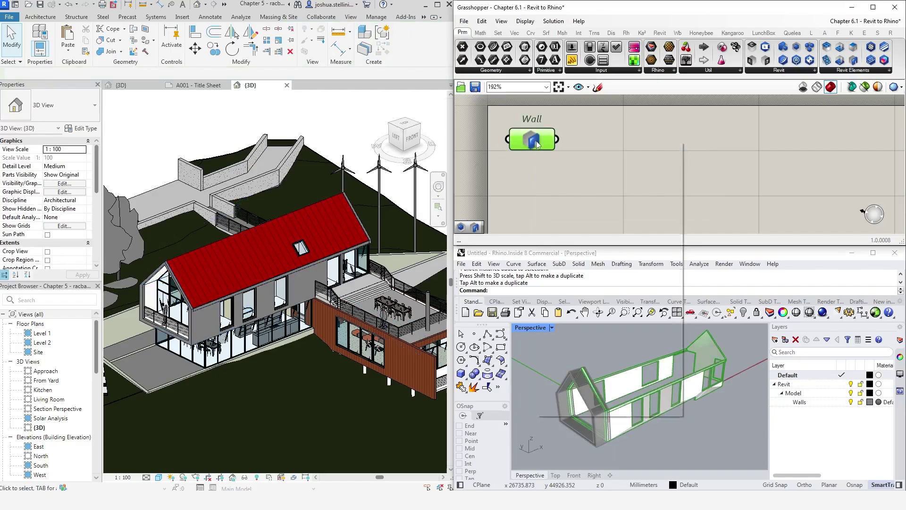
right_click(536, 144)
left_click(578, 309)
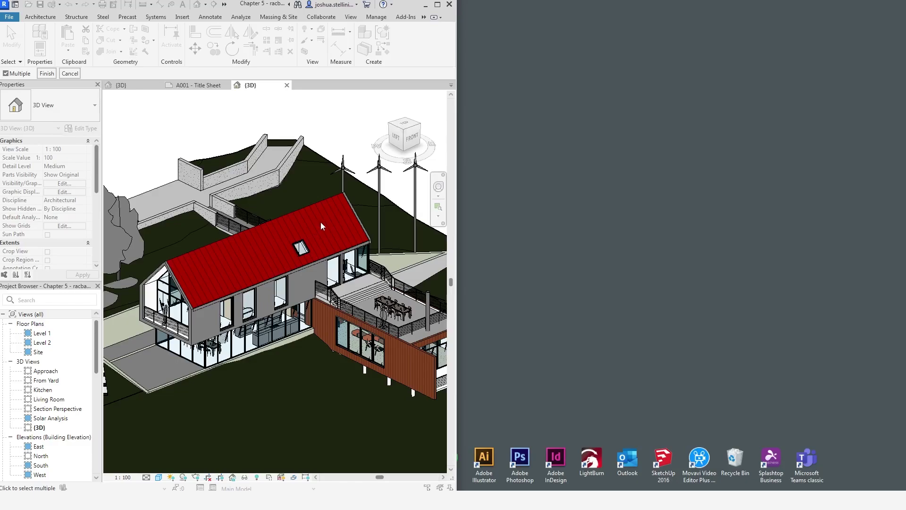
left_click(70, 75)
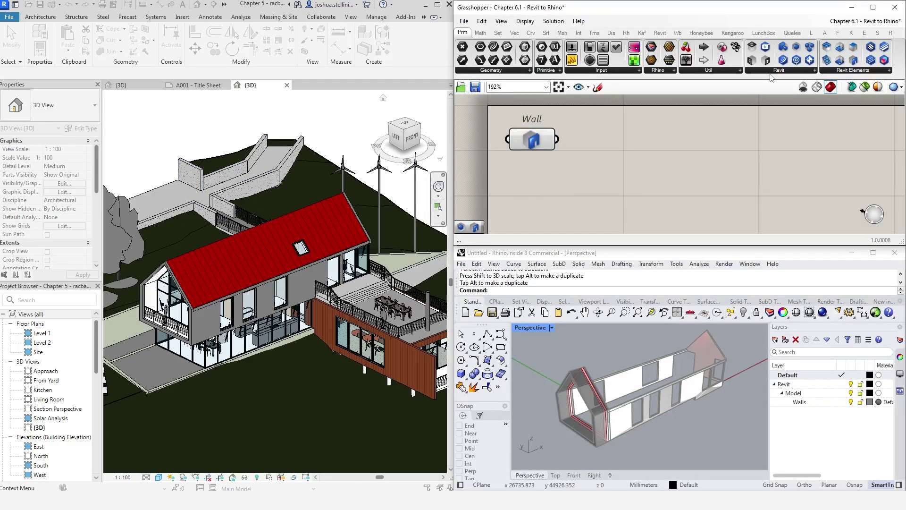
Place a Graphical Element parameter below the Wall parameter.
left_click(778, 71)
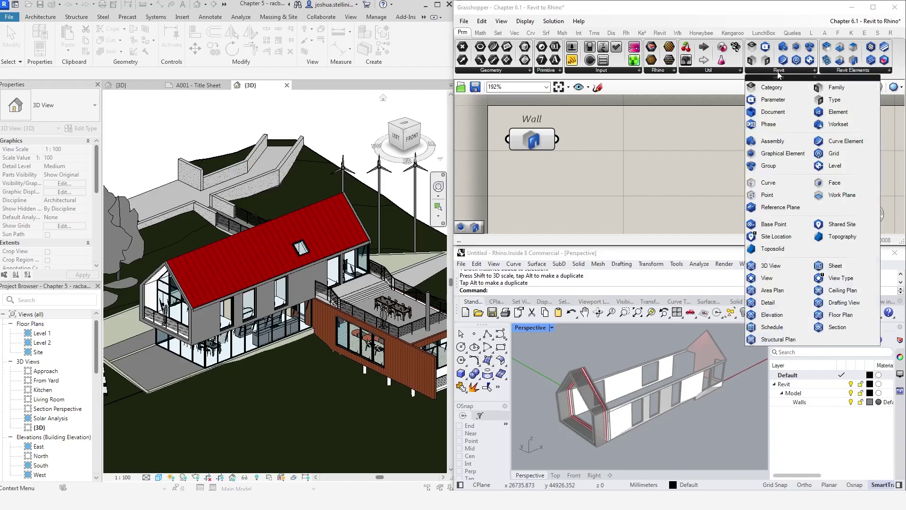
left_click(774, 156)
left_click(548, 217)
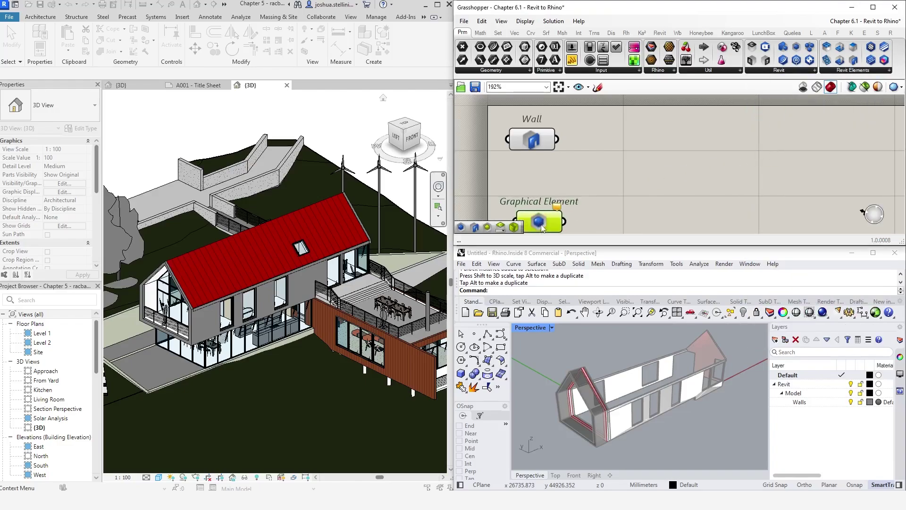
right_click_drag(542, 227, 557, 183)
Reference two house walls and the roof in the Graphical Element via Set Multiple Graphical Elements.
right_click(557, 179)
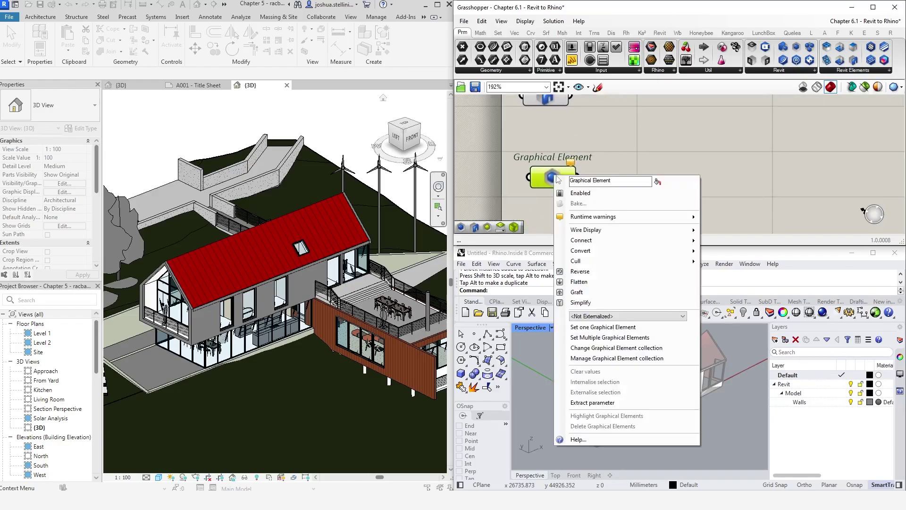
left_click(609, 337)
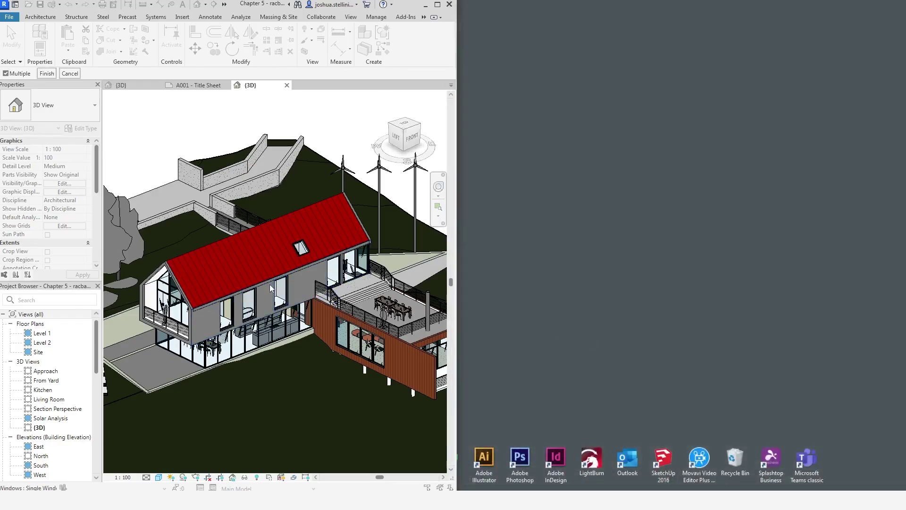
left_click(296, 285)
left_click(301, 251)
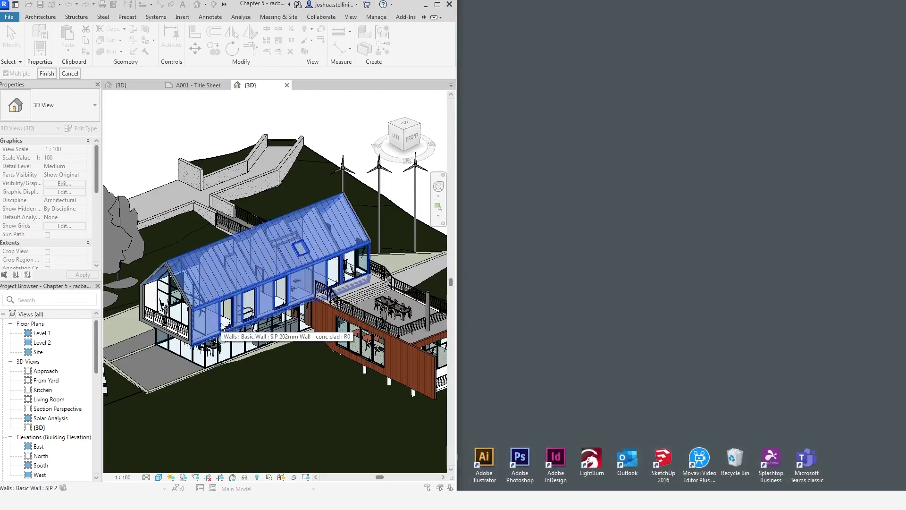
left_click(306, 295)
left_click(49, 73)
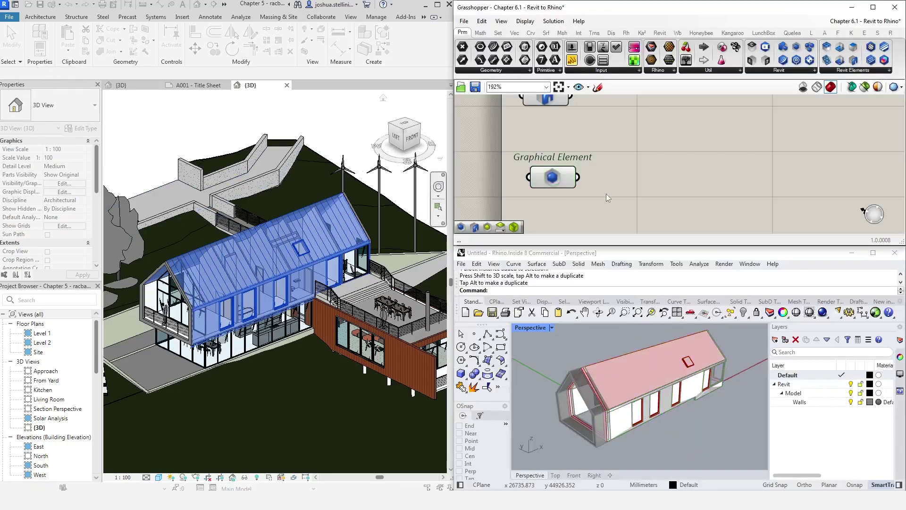
mouse_move(650, 375)
right_mouse_down()
mouse_move(671, 377)
mouse_move(641, 376)
right_mouse_up()
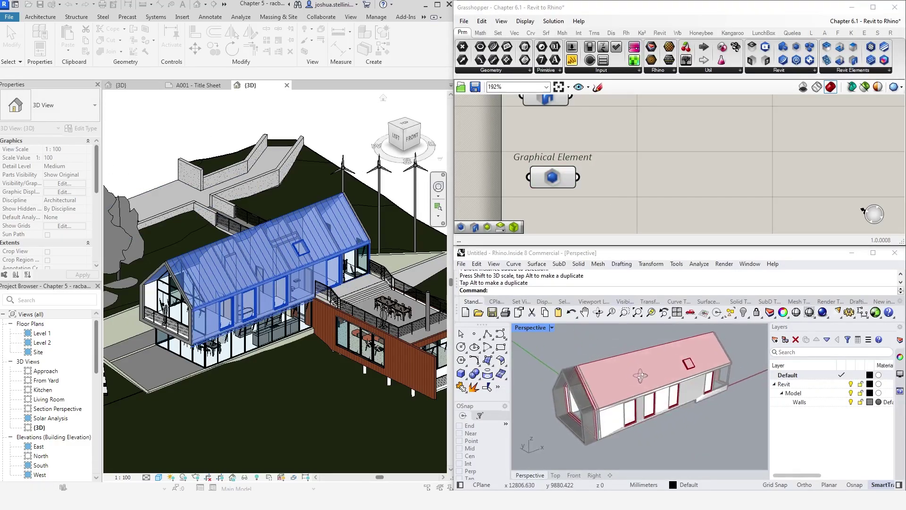
Bake the Graphical Element's roof, walls and windows into Rhino and inspect the new Windows sublayers.
left_click(553, 183)
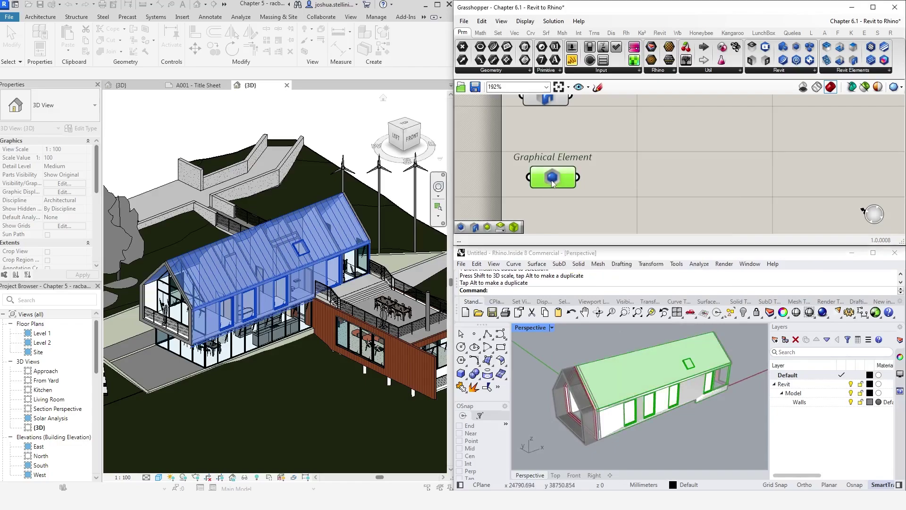
middle_click(554, 184)
left_click(569, 198)
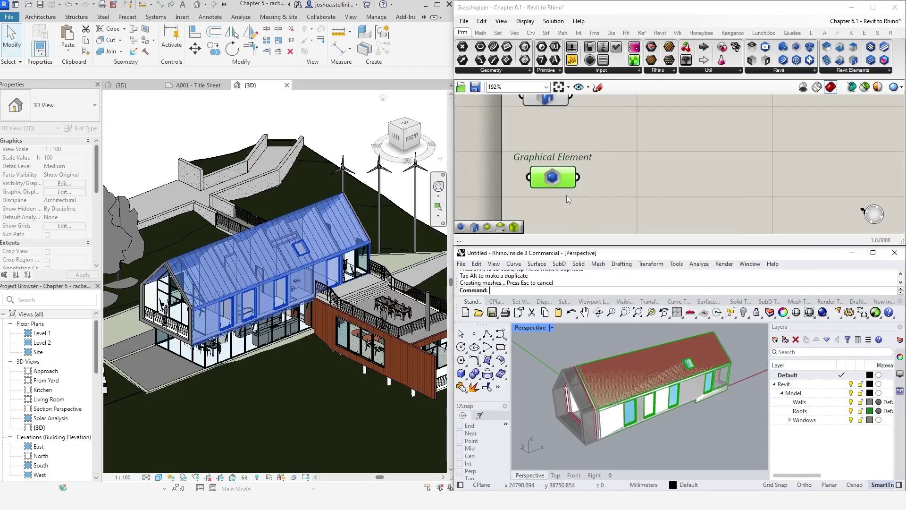
left_click(790, 420)
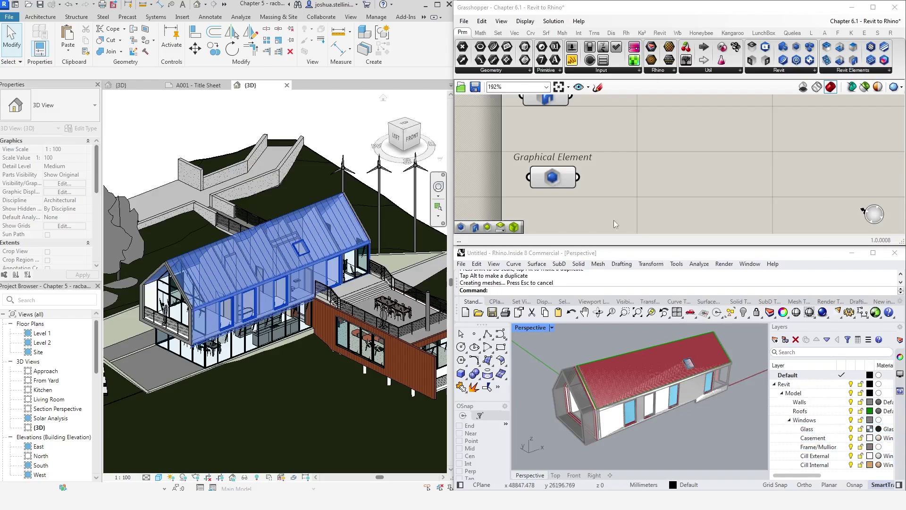
left_click(556, 183)
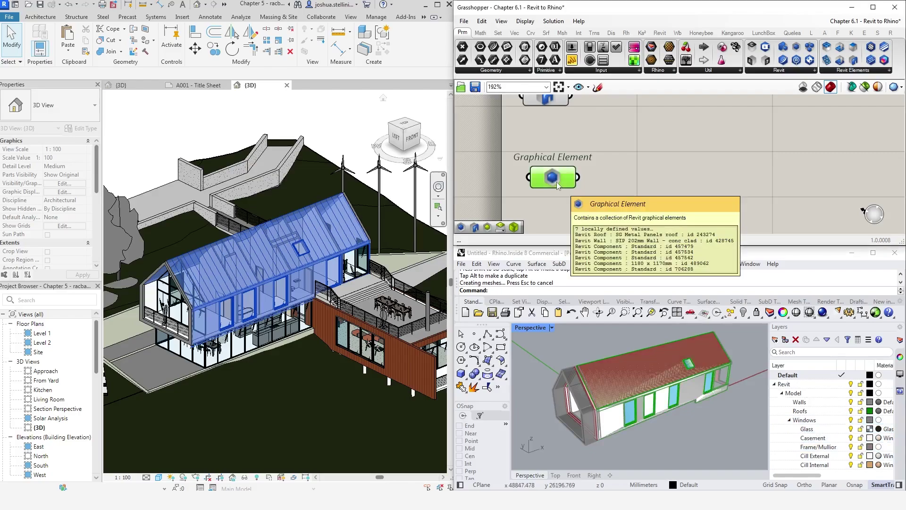
left_click(557, 205)
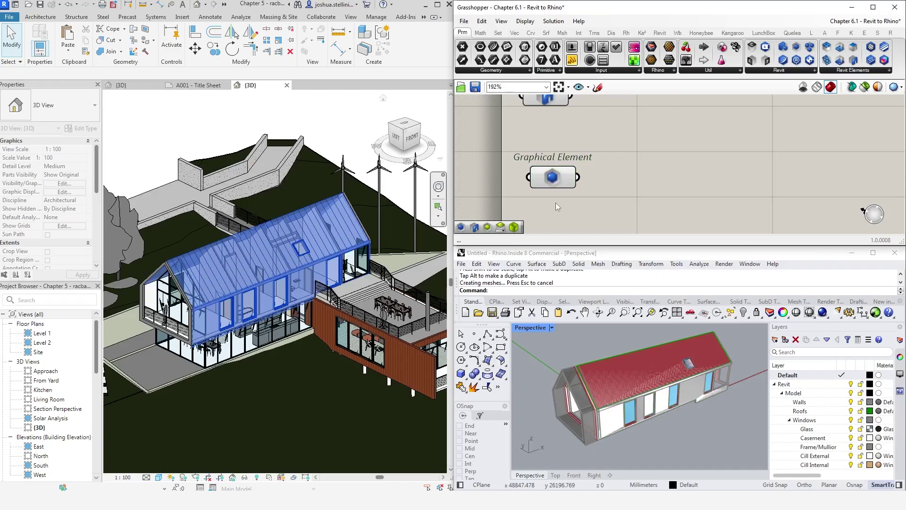
left_click(65, 148)
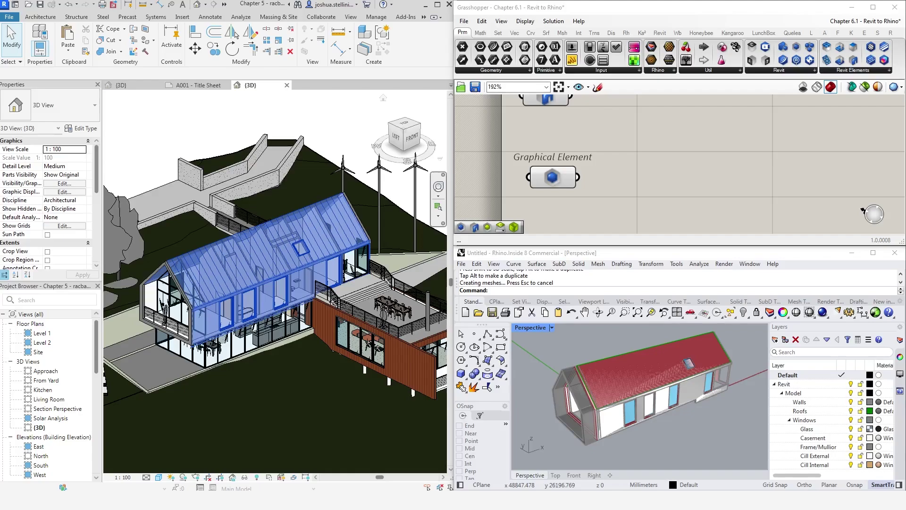
Zoom out the Grasshopper canvas and bring up the Revit component groups.
scroll(594, 148, "down", 3)
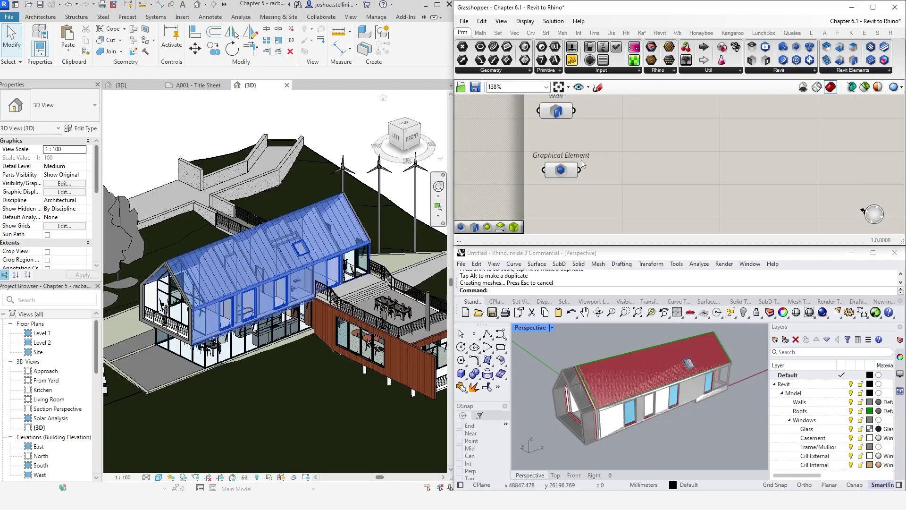
right_click(600, 141)
left_click(588, 143)
right_click_drag(596, 142, 582, 156)
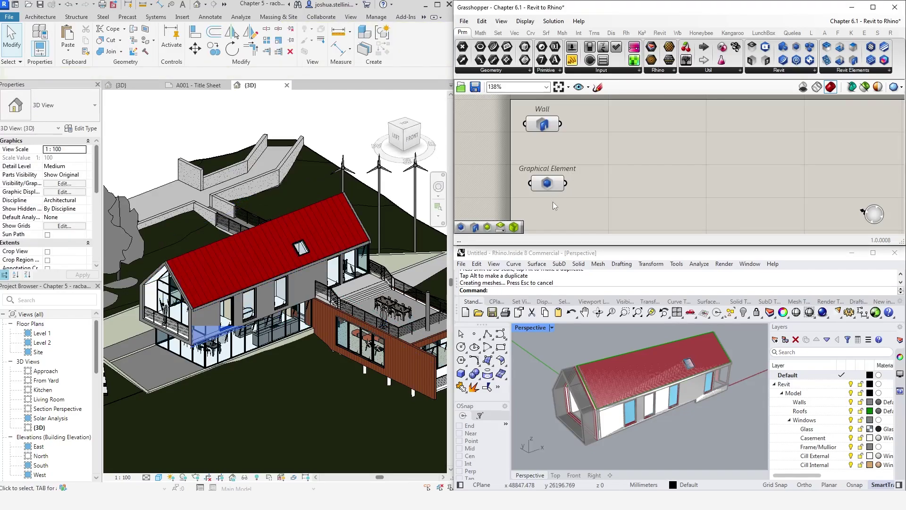
left_click(660, 33)
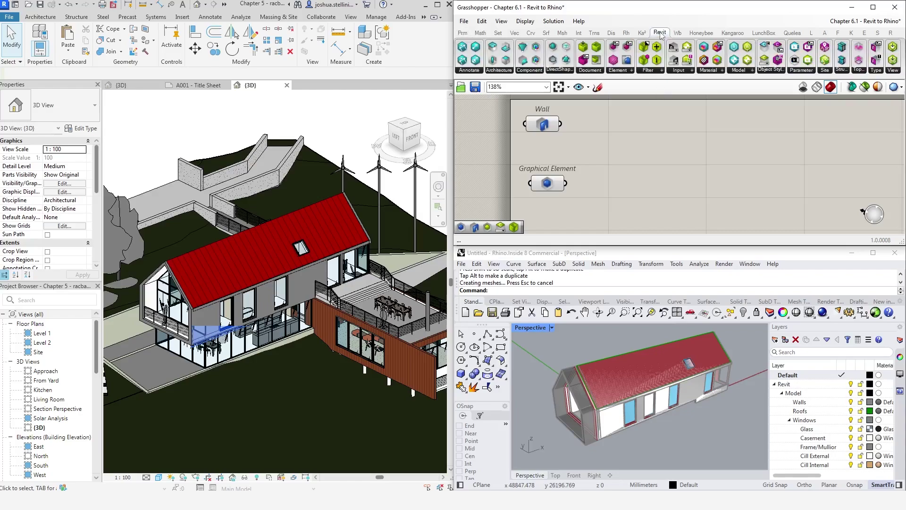
Add Query Elements and a Category Filter to the canvas and arrange them together.
left_click(628, 74)
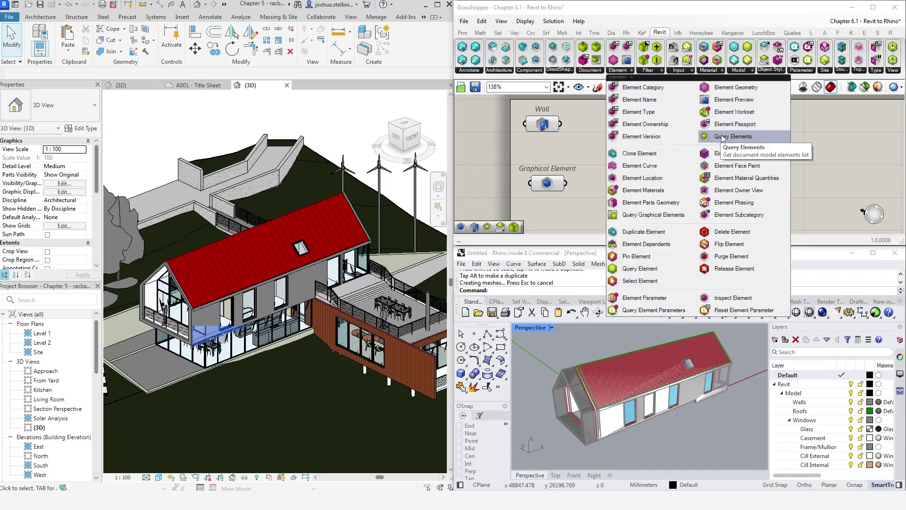
left_click_drag(724, 137, 674, 220)
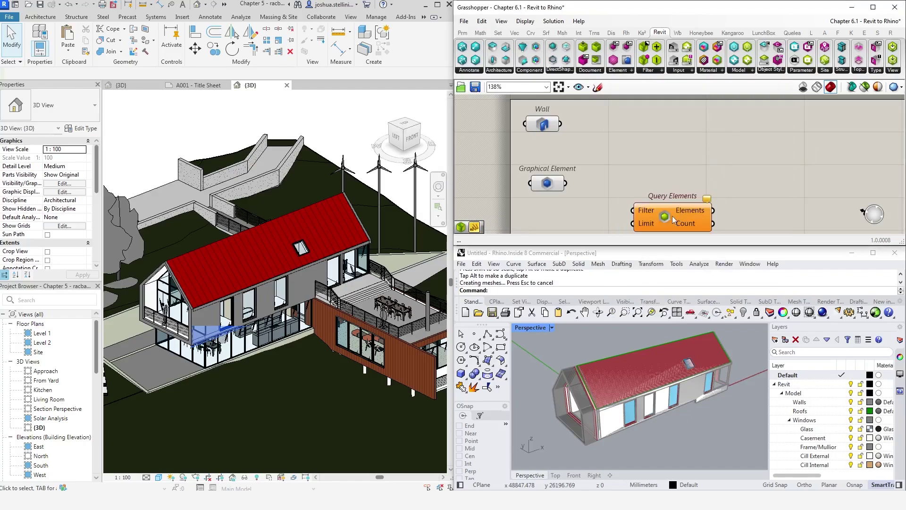
right_click_drag(674, 220, 667, 170)
left_click_drag(668, 171, 665, 177)
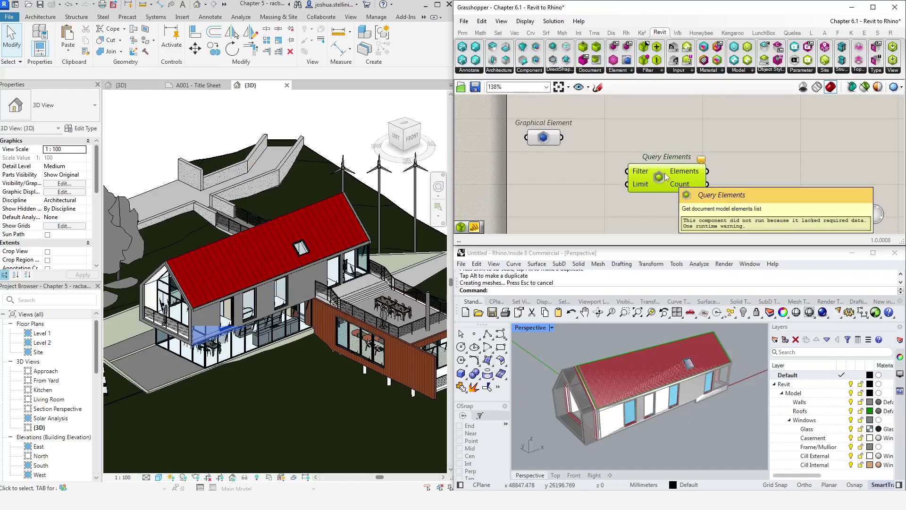
left_click(648, 72)
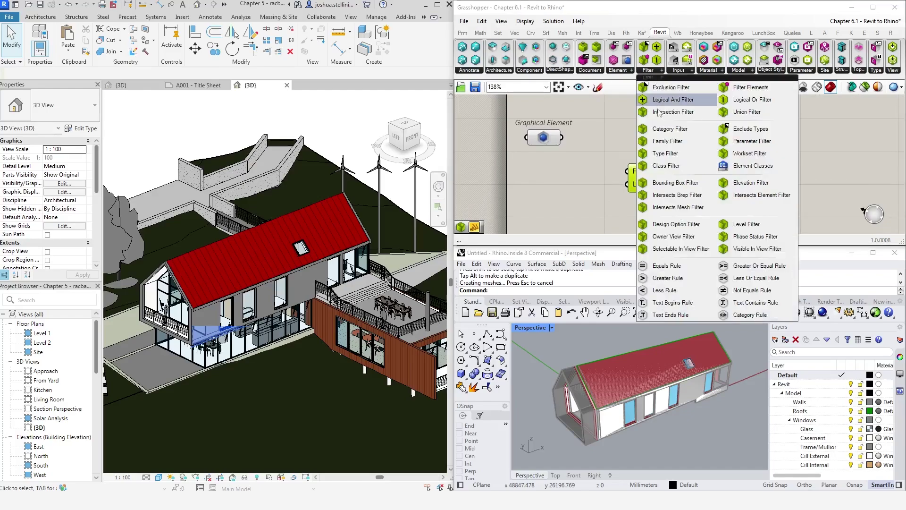
left_click_drag(660, 129, 658, 191)
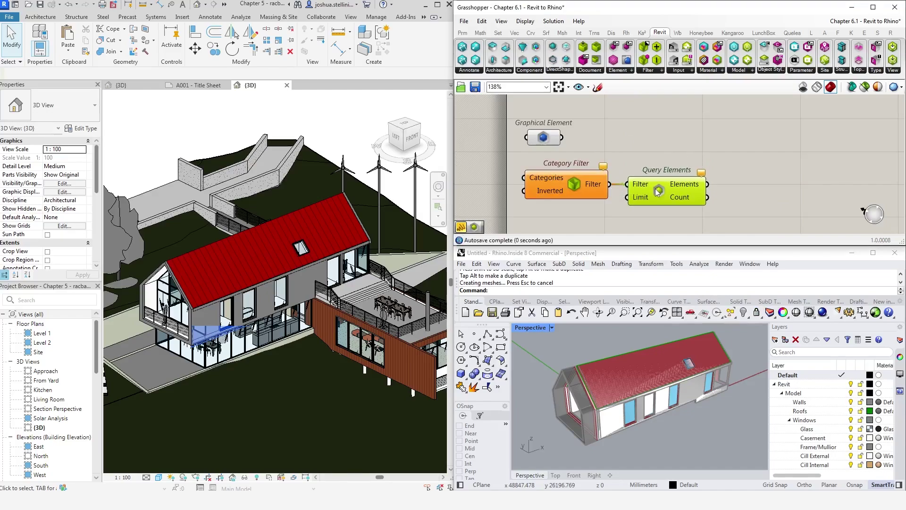
left_click_drag(708, 141, 521, 215)
left_click_drag(593, 189, 647, 204)
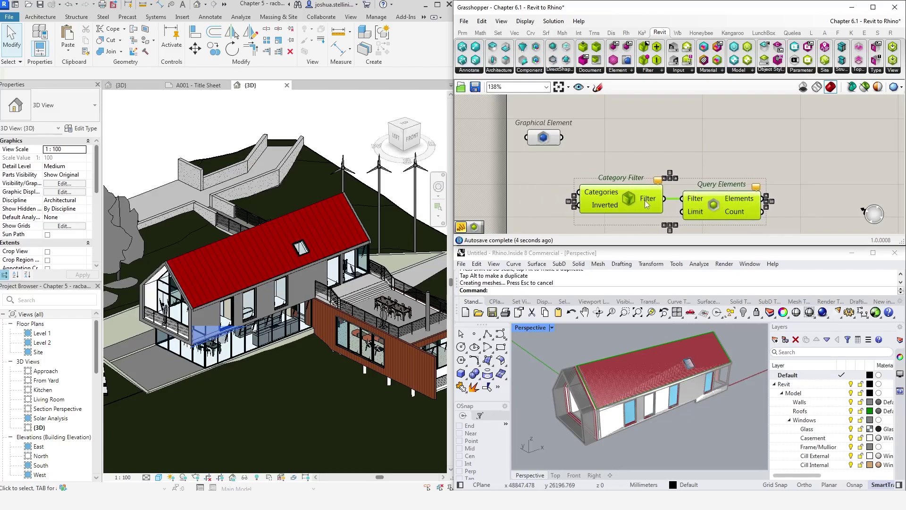
left_click(674, 140)
Create a 'Floors' text panel and wire it into the Category Filter's Categories input.
double_click(675, 140)
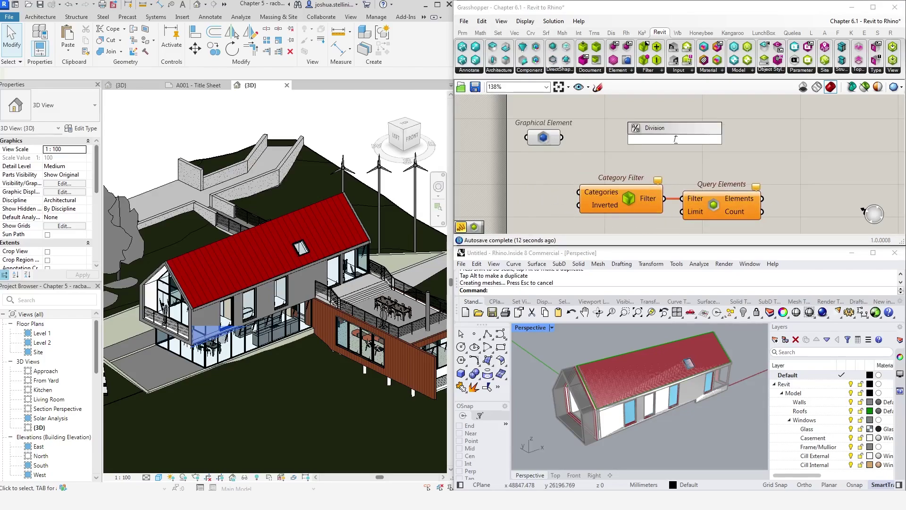
type("//Floors")
key("Return")
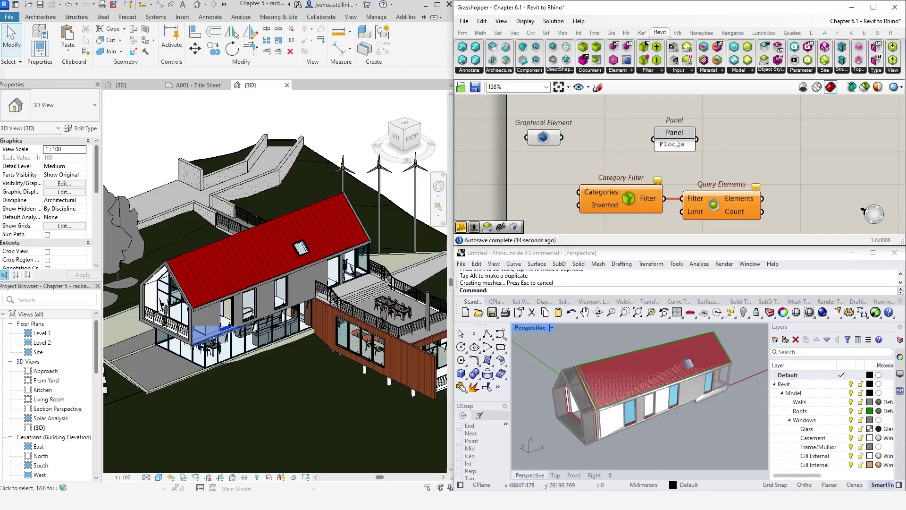
left_click_drag(678, 143, 541, 200)
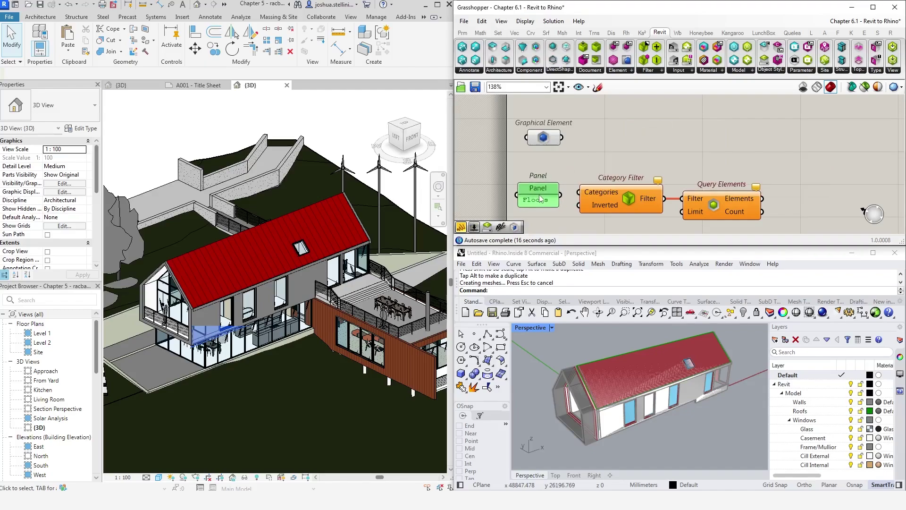
left_click_drag(561, 194, 579, 193)
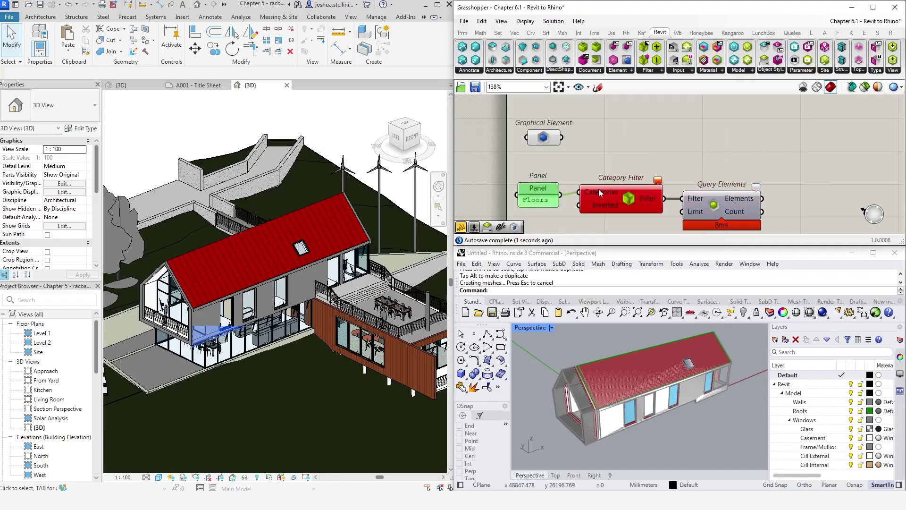
mouse_move(658, 183)
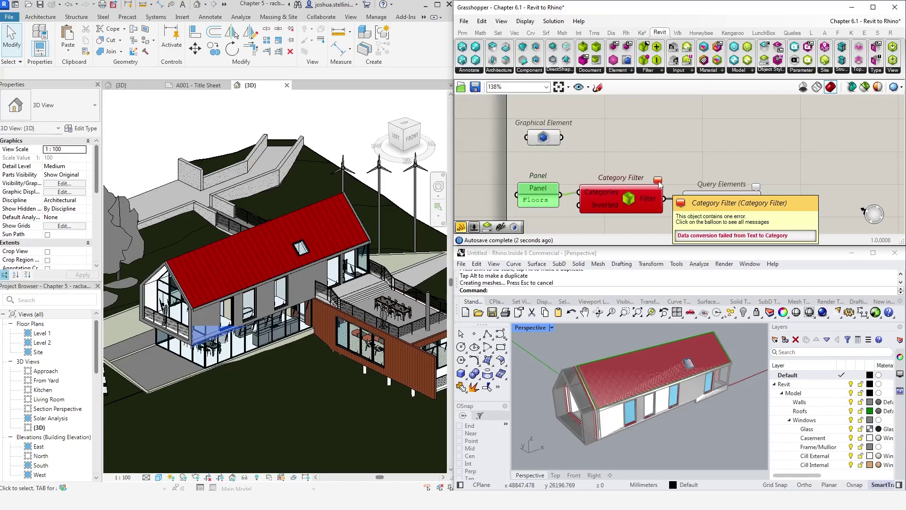
left_click(534, 191)
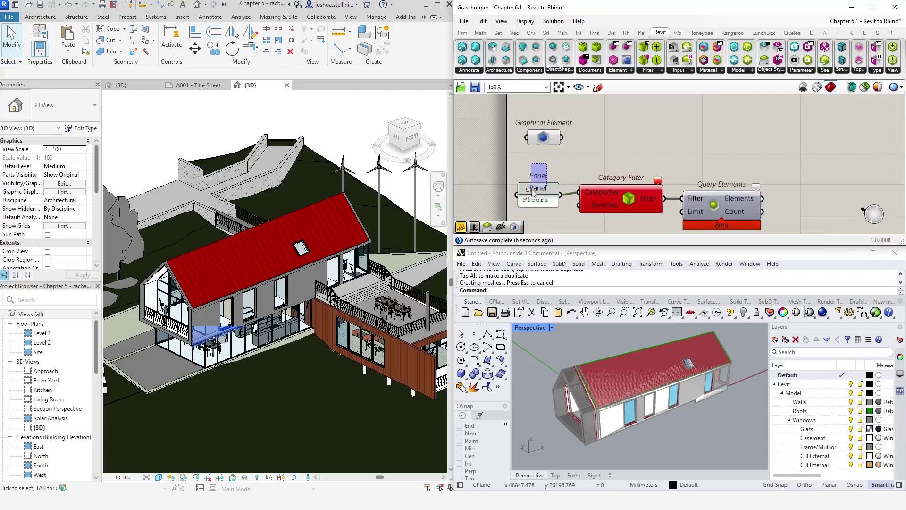
Delete the Floors panel and set the Category Filter's Categories input internally to Floors.
key("Delete")
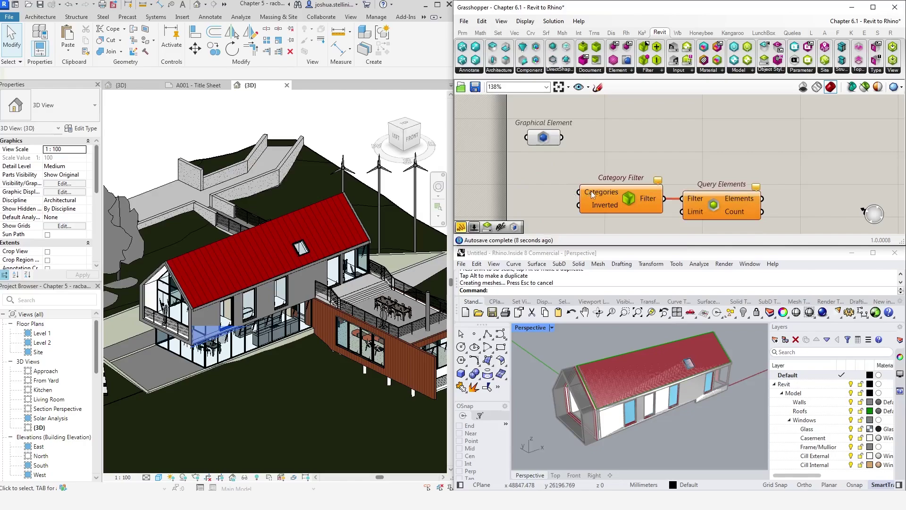
right_click(591, 192)
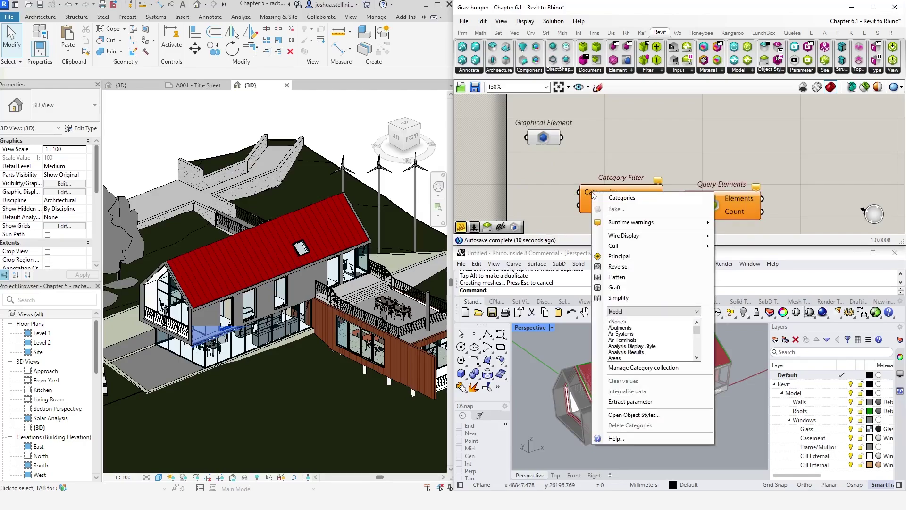
left_click_drag(697, 330, 697, 337)
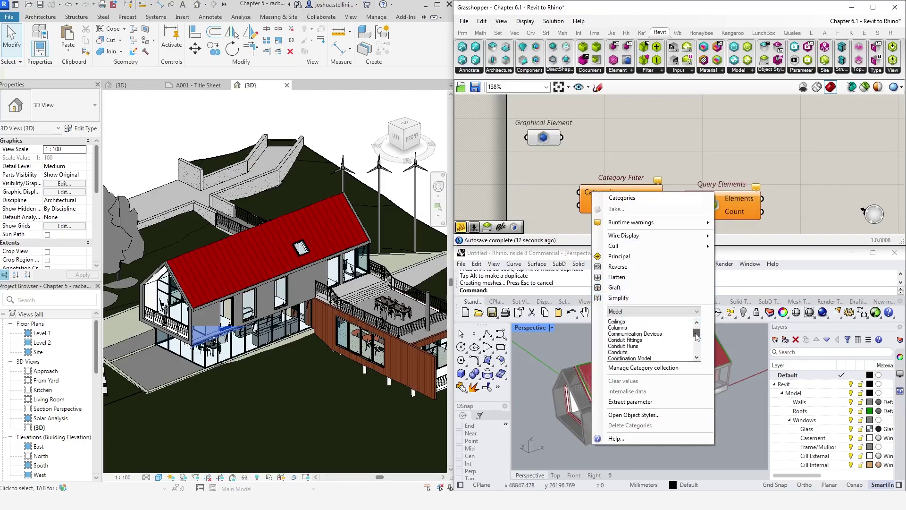
scroll(697, 336, "down", 6)
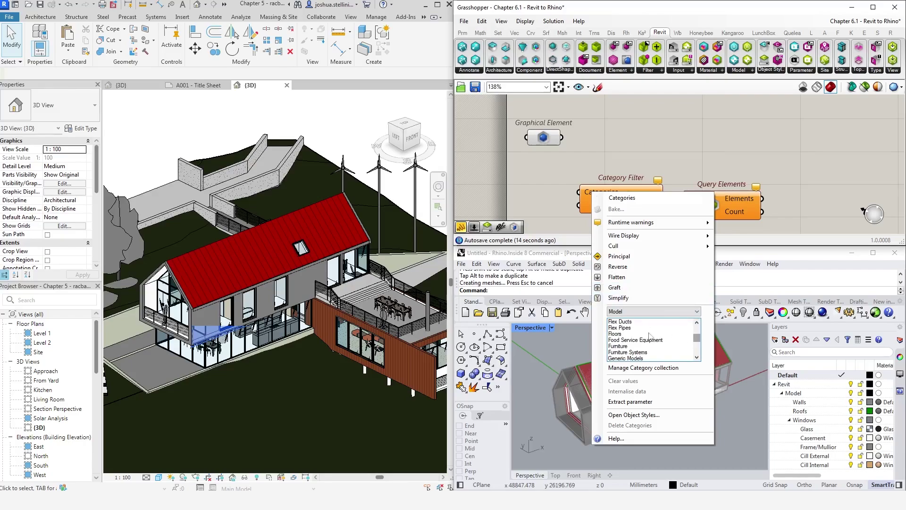
left_click(615, 334)
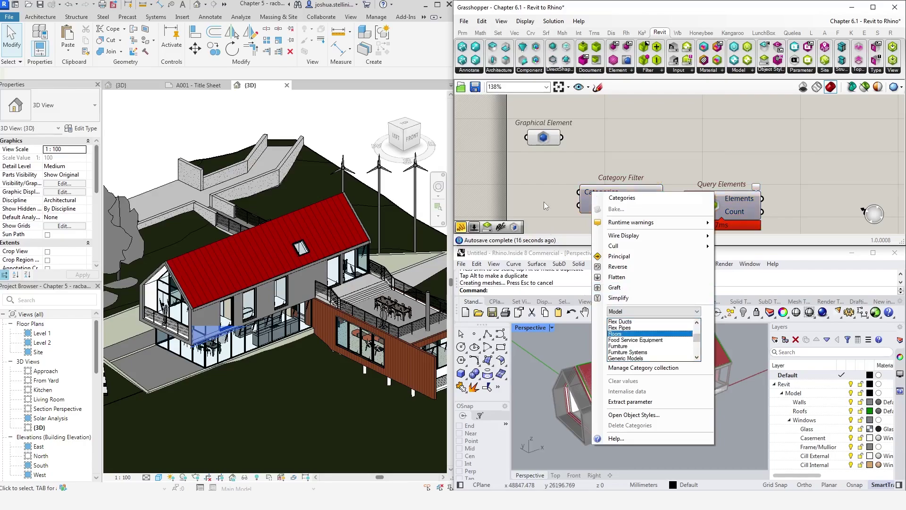
left_click(733, 204)
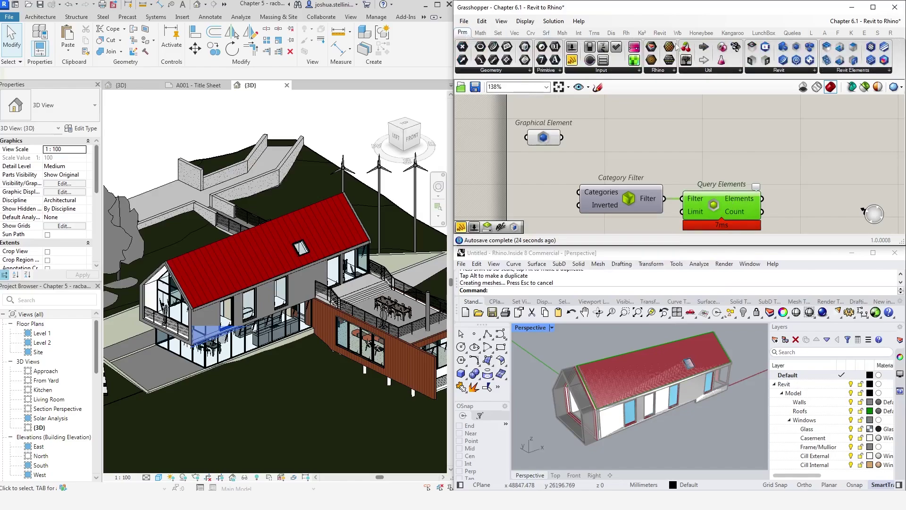
Wire Query Elements' Elements output into a new Graphical Element to preview eight floor slabs in Rhino.
left_click(463, 33)
left_click(830, 71)
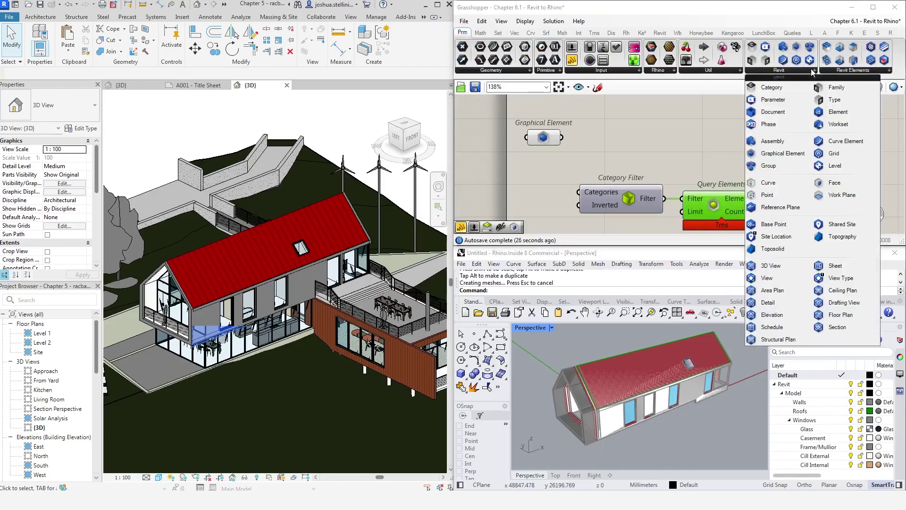
left_click_drag(786, 159, 786, 200)
right_click_drag(800, 165, 781, 142)
left_click(794, 182)
mouse_move(794, 182)
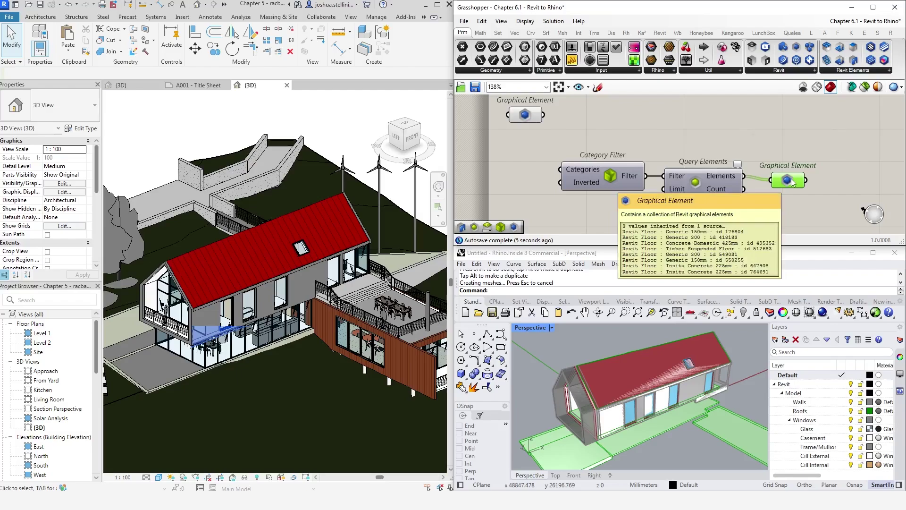
middle_click(793, 182)
left_click(819, 183)
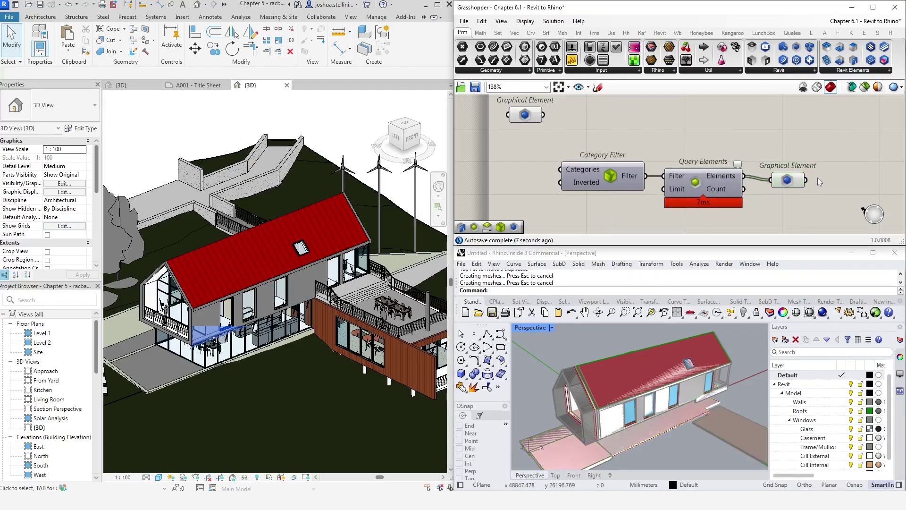
right_click_drag(669, 381, 633, 369)
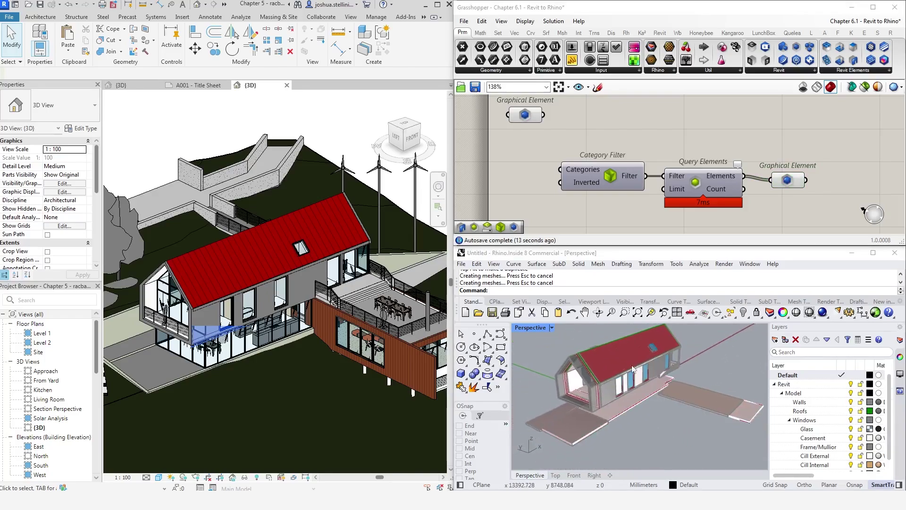
Duplicate the three floor-query components below the originals.
left_click(804, 419)
left_click(790, 419)
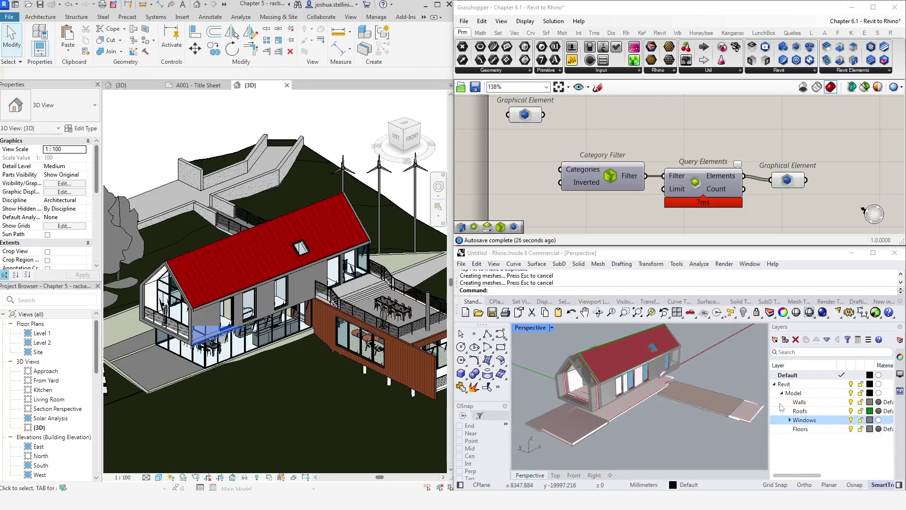
left_click_drag(827, 211, 552, 144)
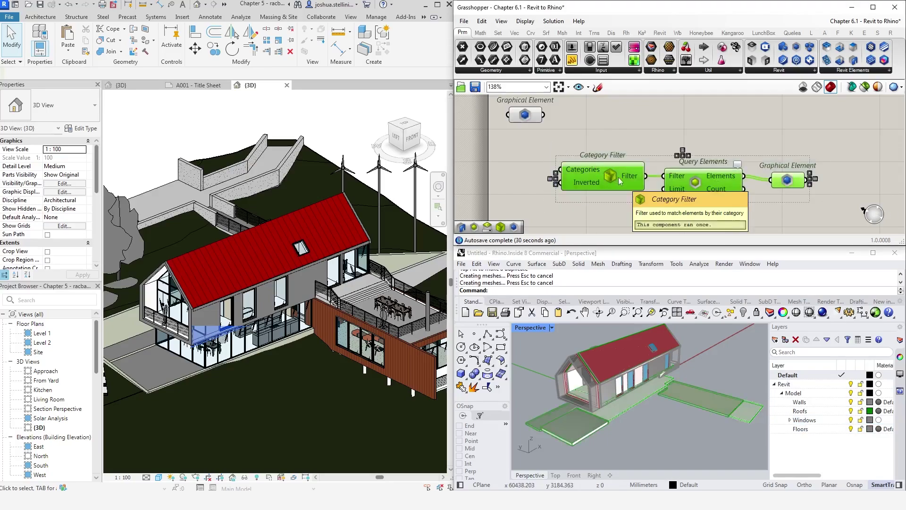
scroll(613, 156, "down", 2)
left_click_drag(597, 120, 596, 187, "alt")
left_click(741, 188)
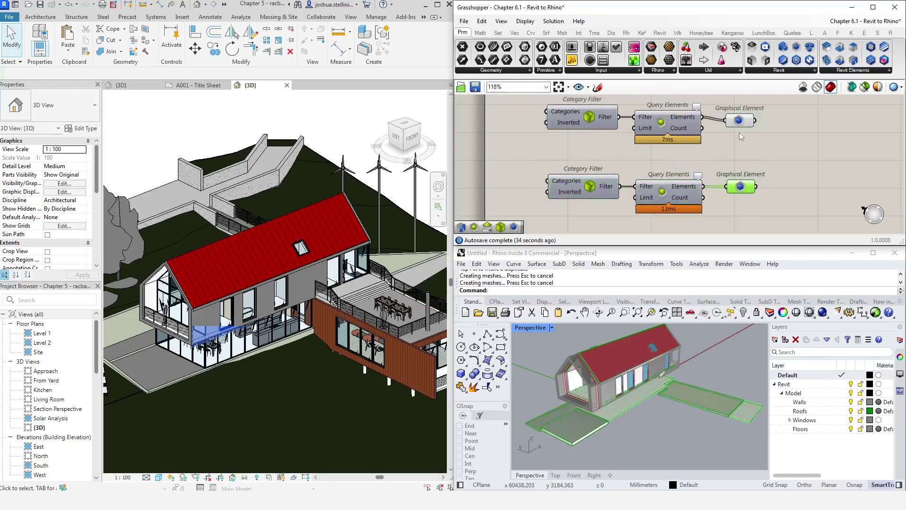
left_click_drag(744, 122, 744, 118)
left_click(747, 213)
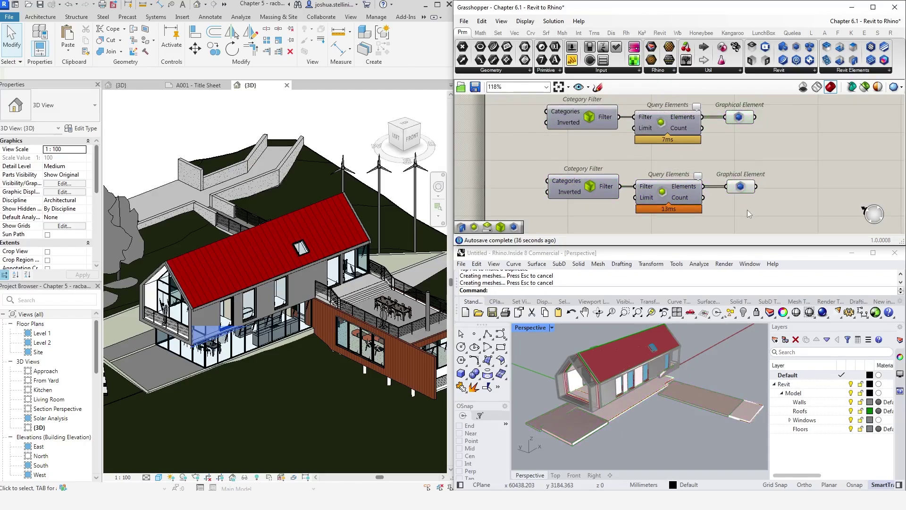
Add a Built-In Categories list beside the copied chain and enlarge it.
left_click(660, 35)
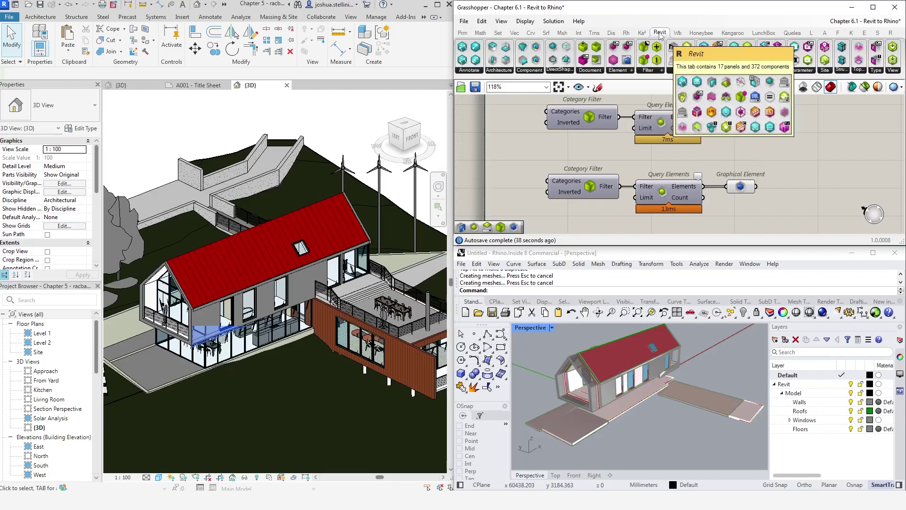
left_click(765, 70)
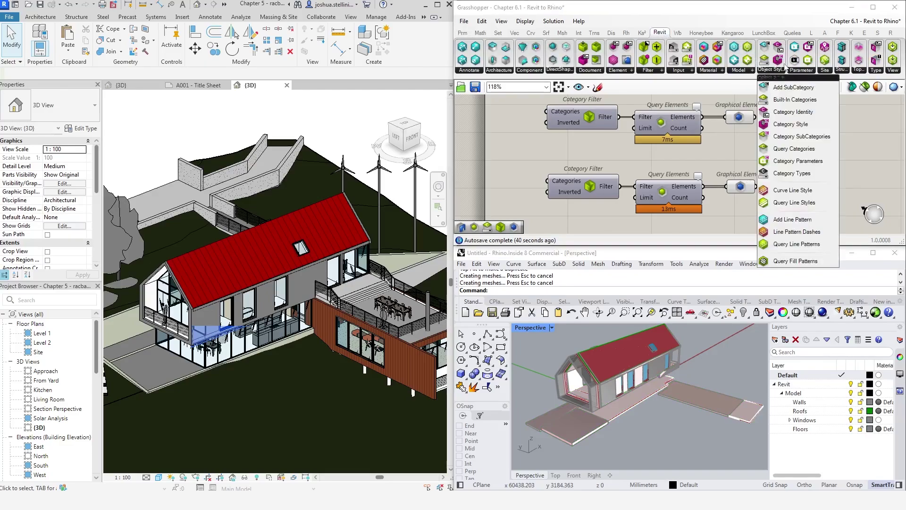
left_click_drag(783, 99, 493, 179)
left_click_drag(767, 214, 607, 213)
left_click(603, 166)
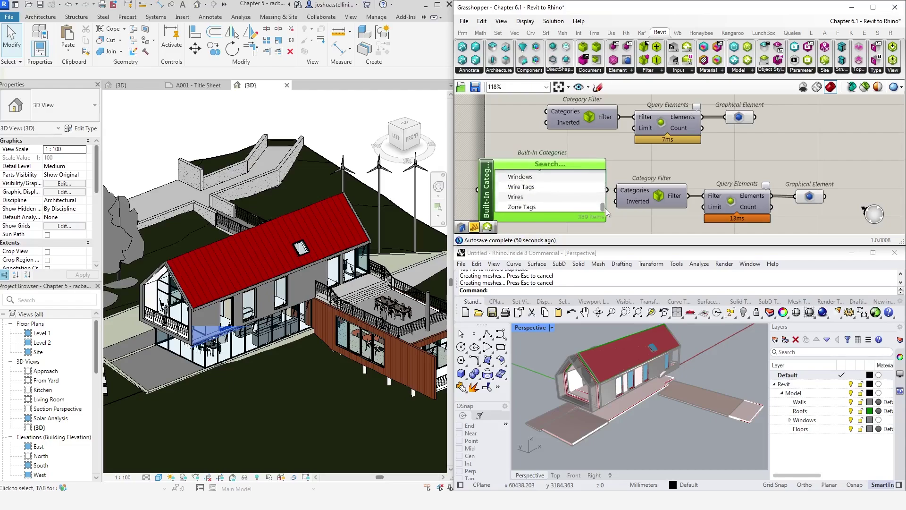
right_click_drag(576, 222, 579, 167)
left_click_drag(579, 167, 581, 230)
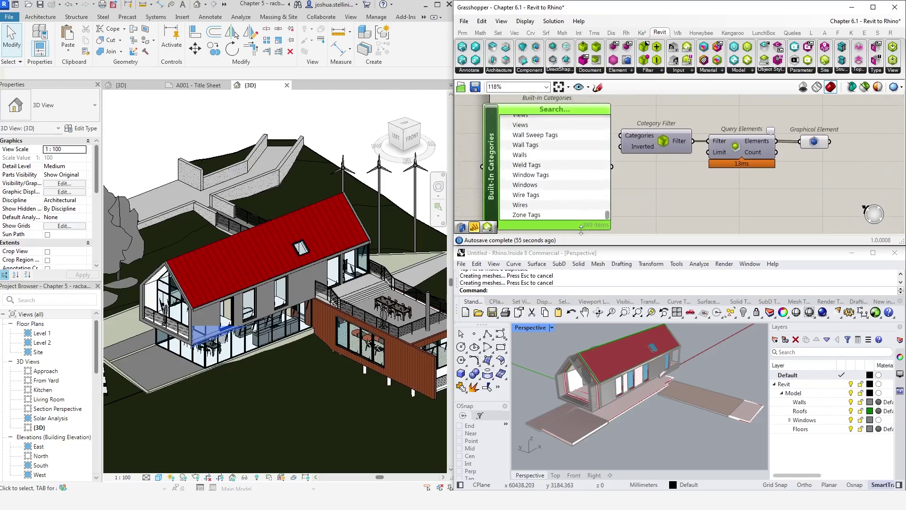
Check Walls and Windows, feed them into the Category Filter, and highlight the preview.
left_click(538, 155)
left_click(541, 185)
left_click_drag(611, 167, 622, 137)
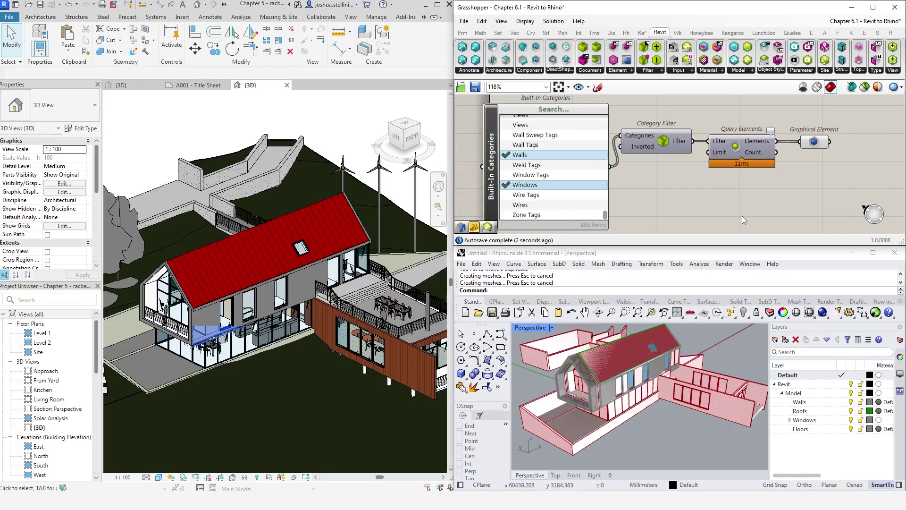
left_click(808, 145)
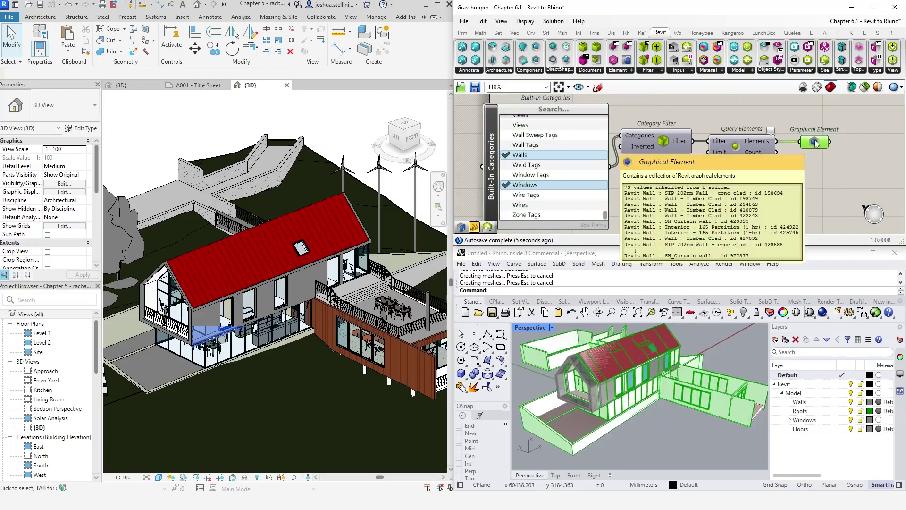
middle_click(814, 141)
left_click(833, 160)
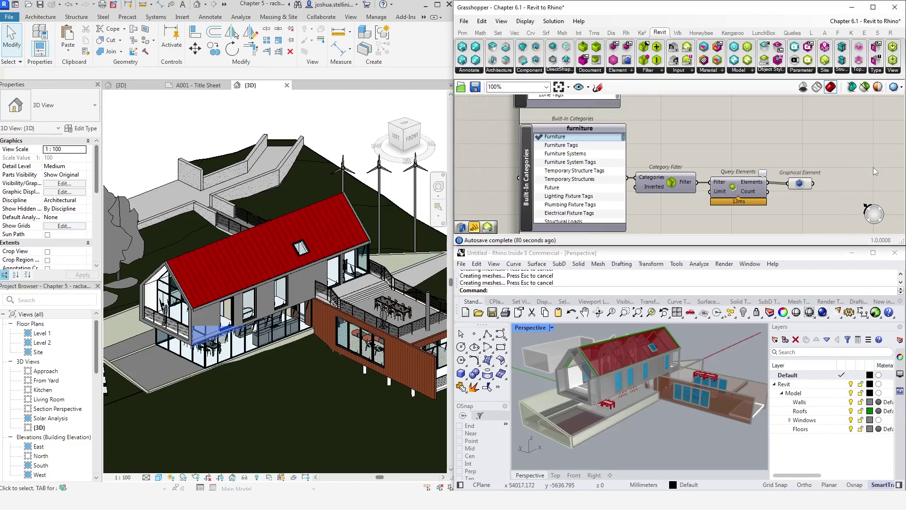
Inspect the queried furniture in Rhino, then place a Level Filter below the existing query.
right_click_drag(628, 383, 662, 382)
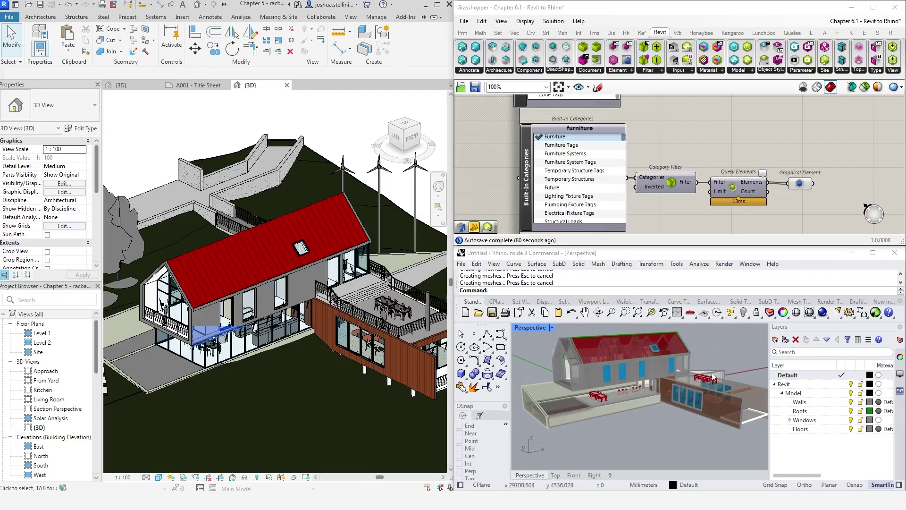
right_click_drag(714, 378, 722, 388)
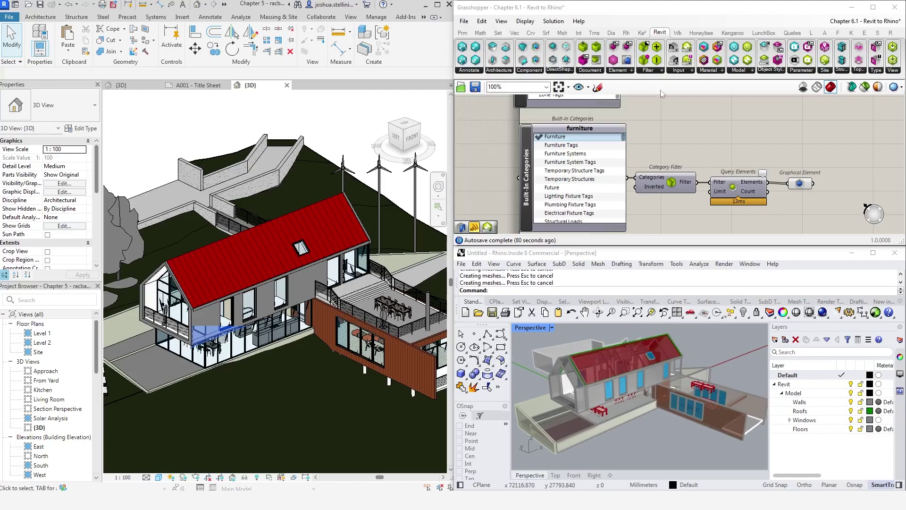
left_click(662, 70)
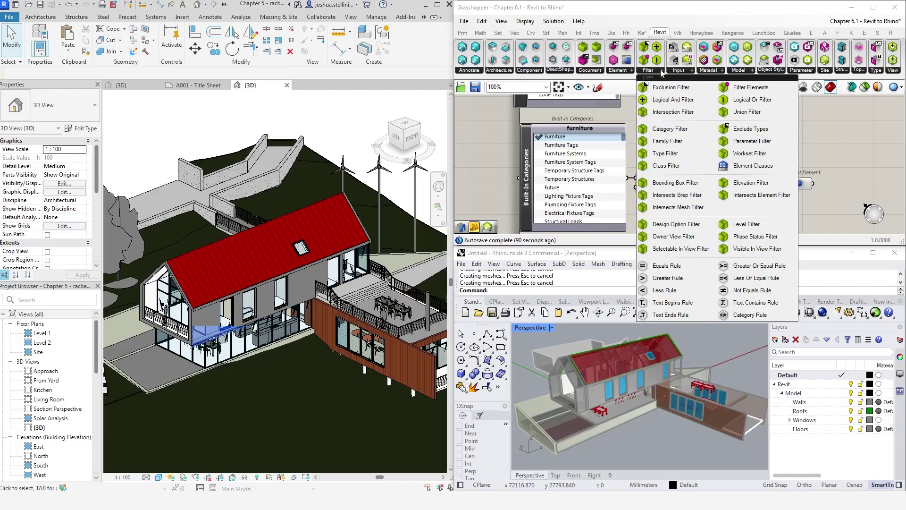
left_click_drag(748, 225, 733, 189)
right_click_drag(733, 189, 725, 157)
left_click_drag(724, 158, 649, 204)
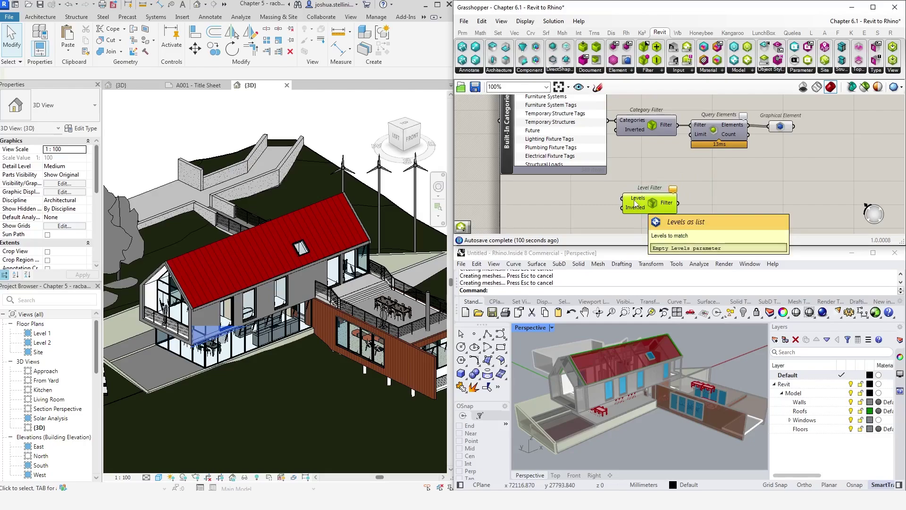
Pick Level 1 and Level 1 Living Rm with a Levels Picker, feeding a second Query Elements.
left_click(681, 71)
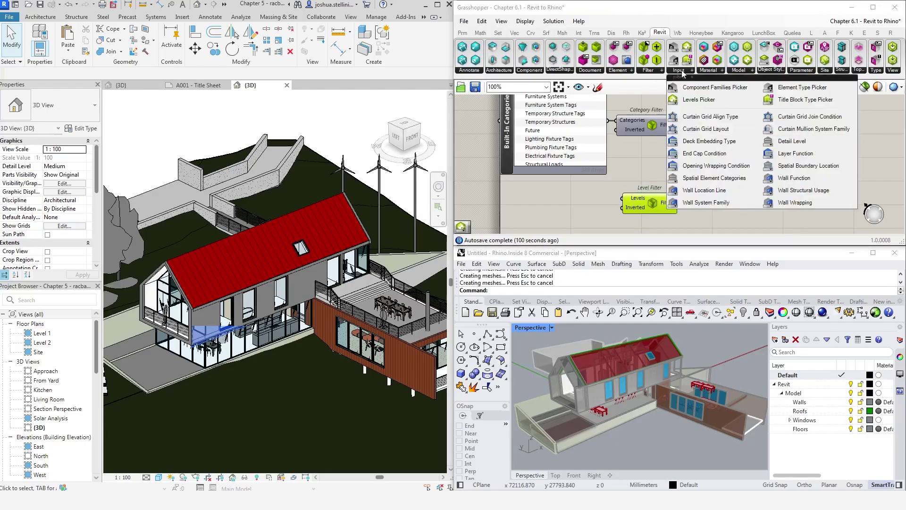
left_click_drag(698, 99, 560, 223)
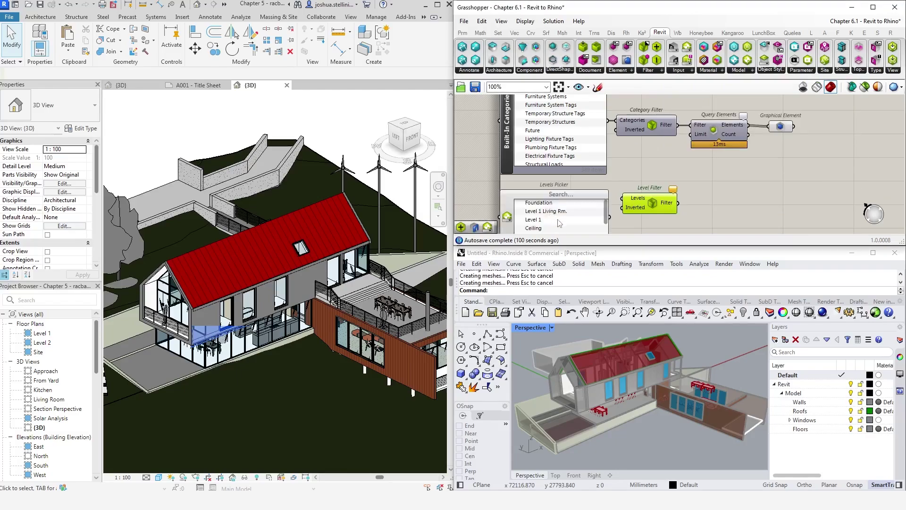
right_click_drag(623, 188, 626, 155)
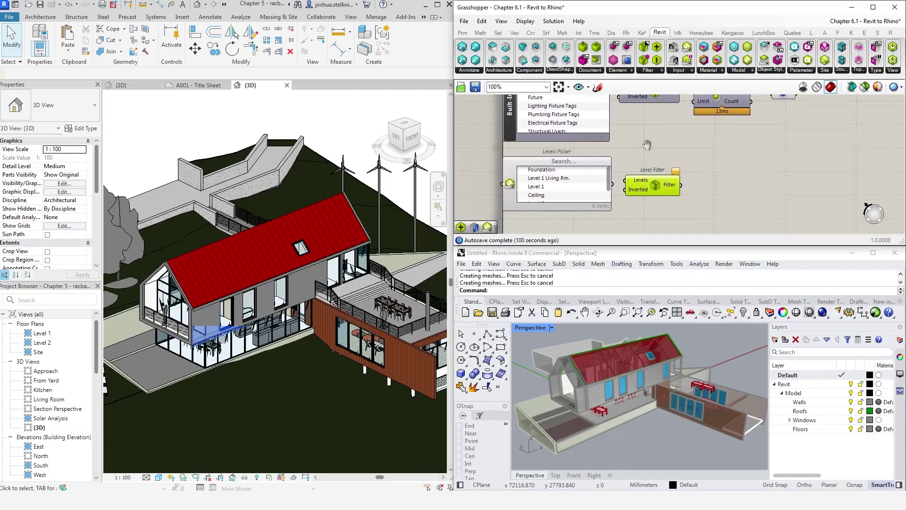
scroll(639, 172, "down", 3)
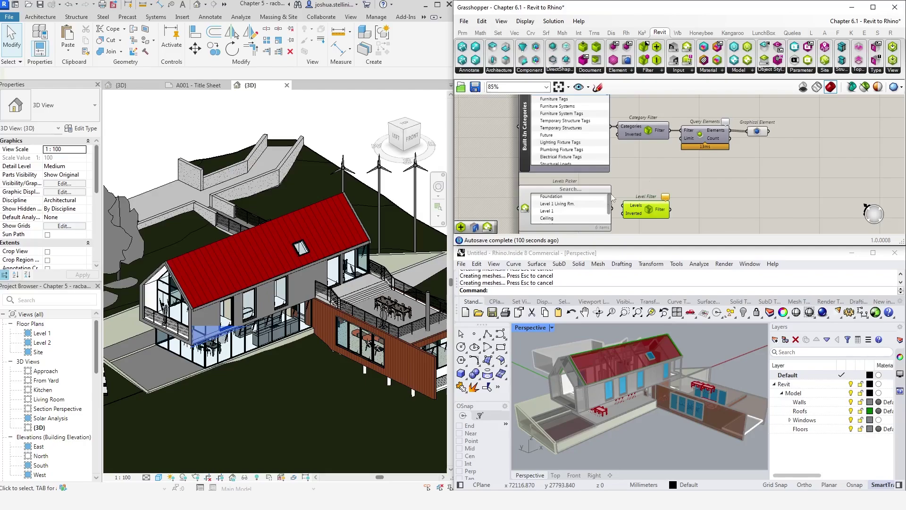
left_click(548, 212)
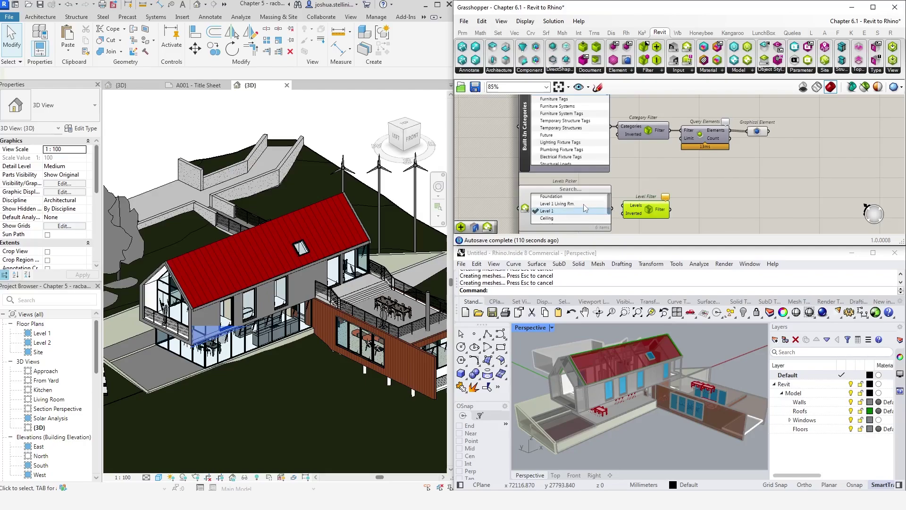
left_click(584, 204, "ctrl")
left_click_drag(627, 209, 628, 209)
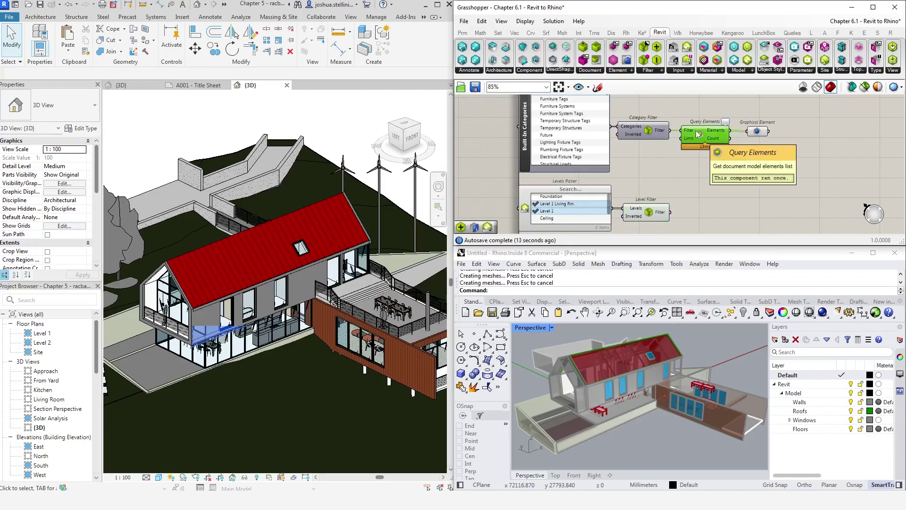
left_click_drag(696, 133, 692, 210)
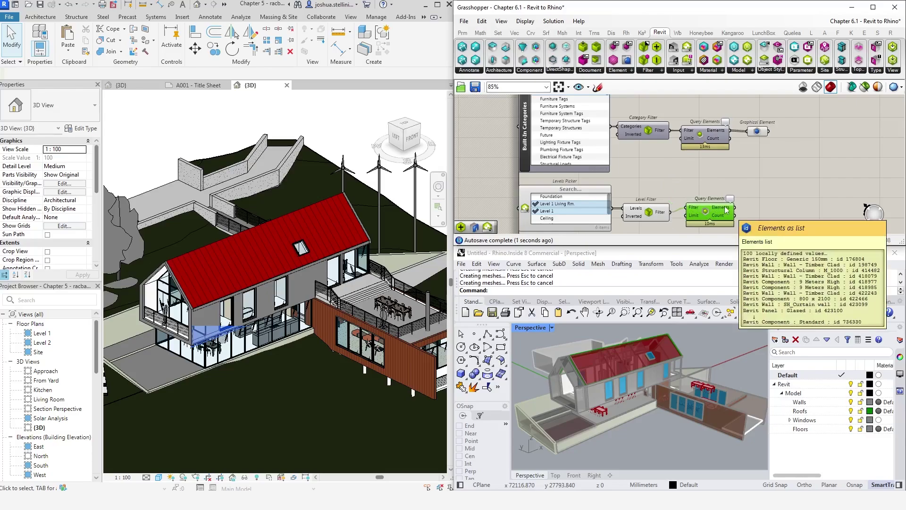
Add a Logical And Filter combining the Category Filter (A) and Level Filter (B).
left_click(651, 71)
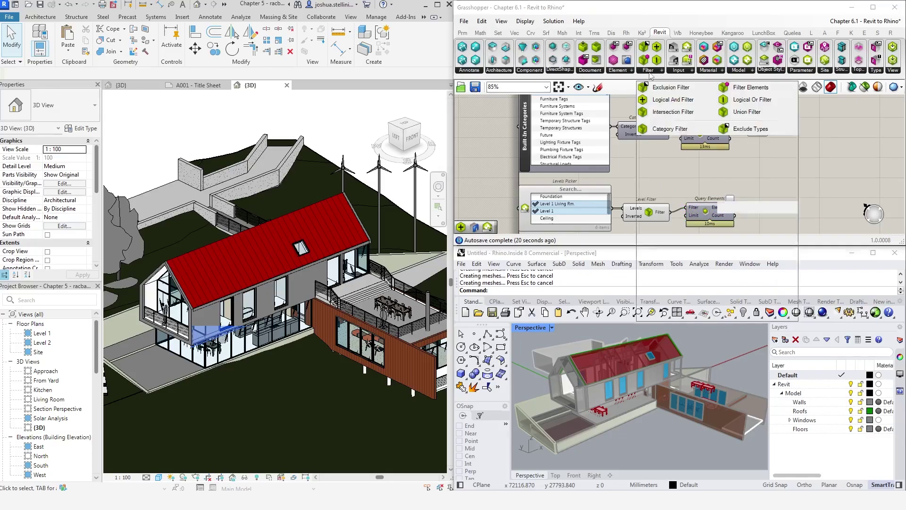
left_click(664, 99)
left_click(694, 174)
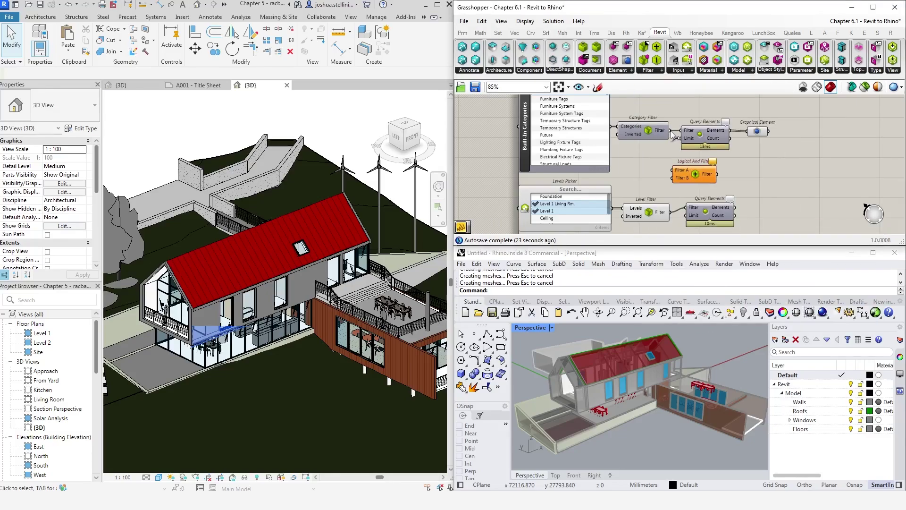
left_click_drag(669, 130, 673, 170)
left_click_drag(669, 211, 718, 160)
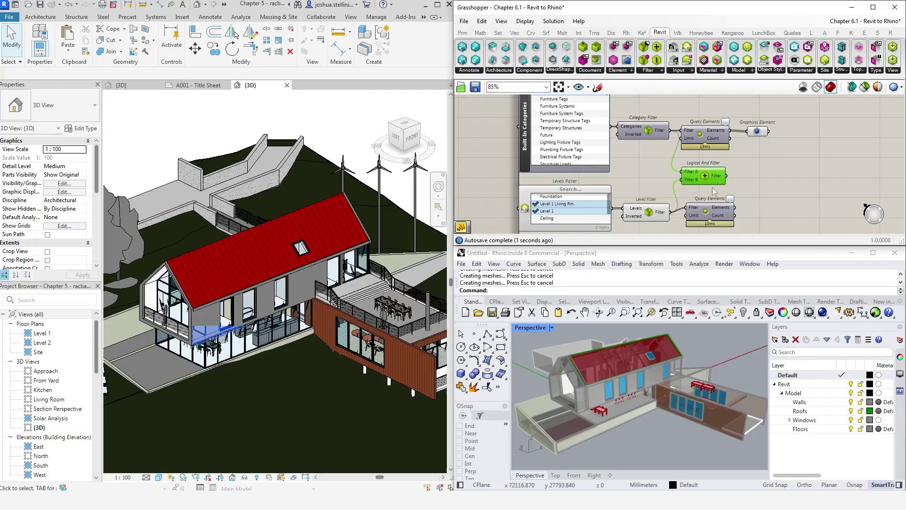
Duplicate the query and graphical output for the combined filter, and turn off the other previews.
left_click_drag(711, 211, 712, 217)
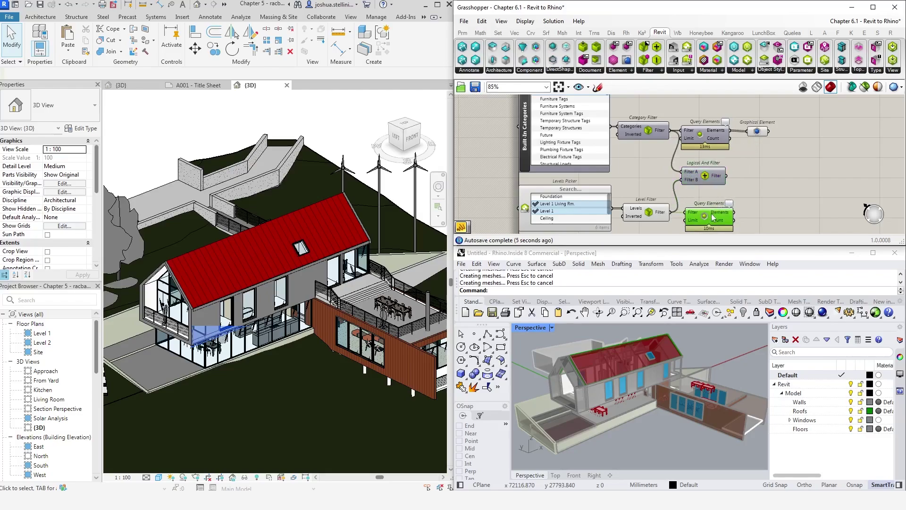
left_click_drag(711, 217, 763, 179, "alt")
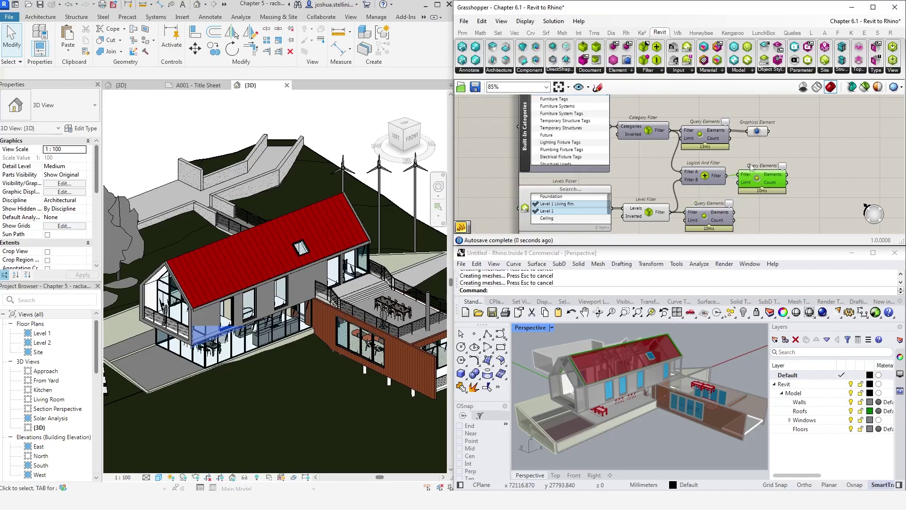
left_click_drag(760, 137, 811, 177)
mouse_move(811, 177)
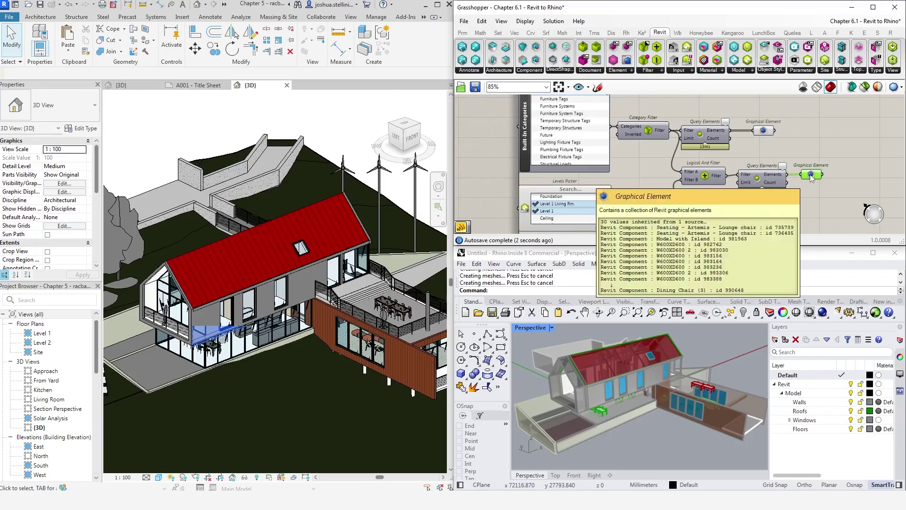
left_click(763, 130, "shift")
right_click(799, 114)
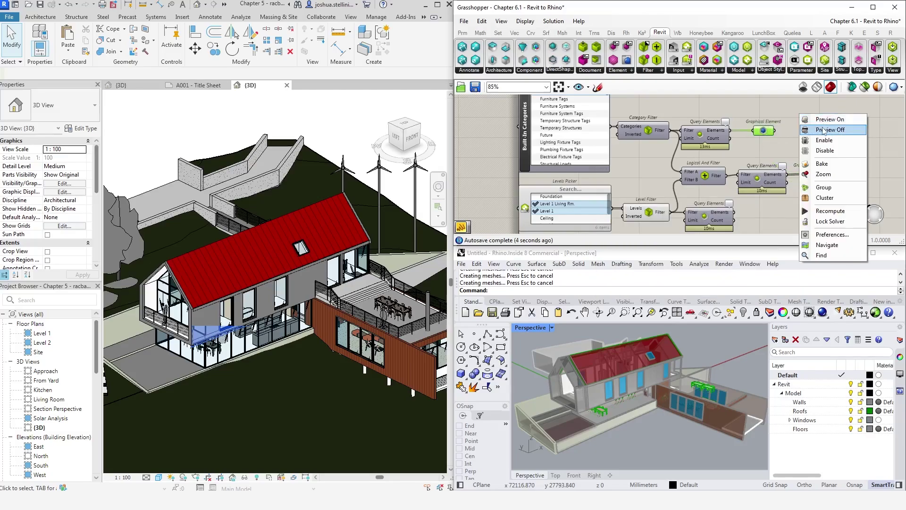
left_click(823, 130)
right_click_drag(633, 394, 627, 414)
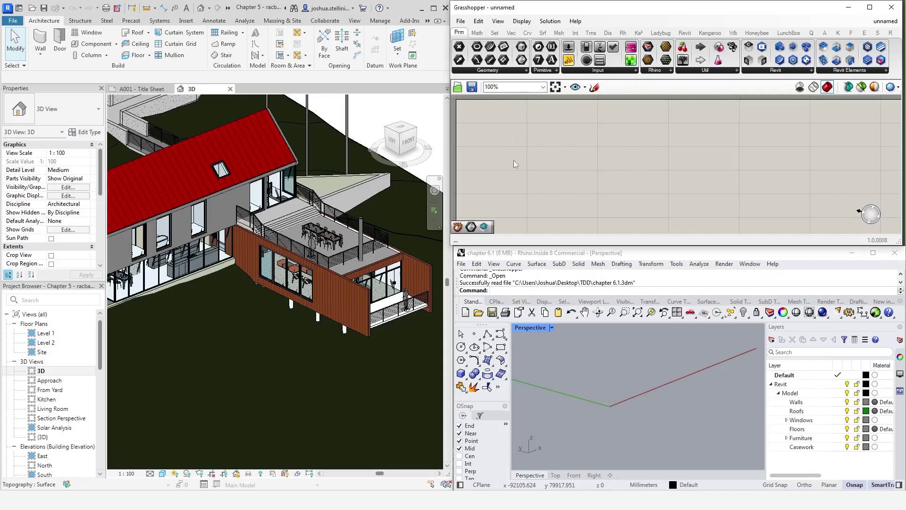
Open chapter 6.2.3dm from the TDD folder in Rhino.
left_click(478, 312)
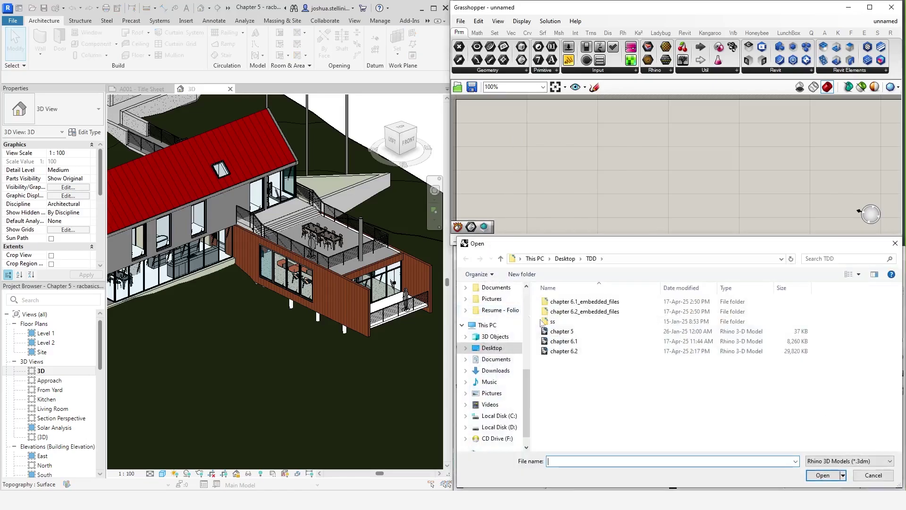
left_click(572, 343)
left_click(575, 351)
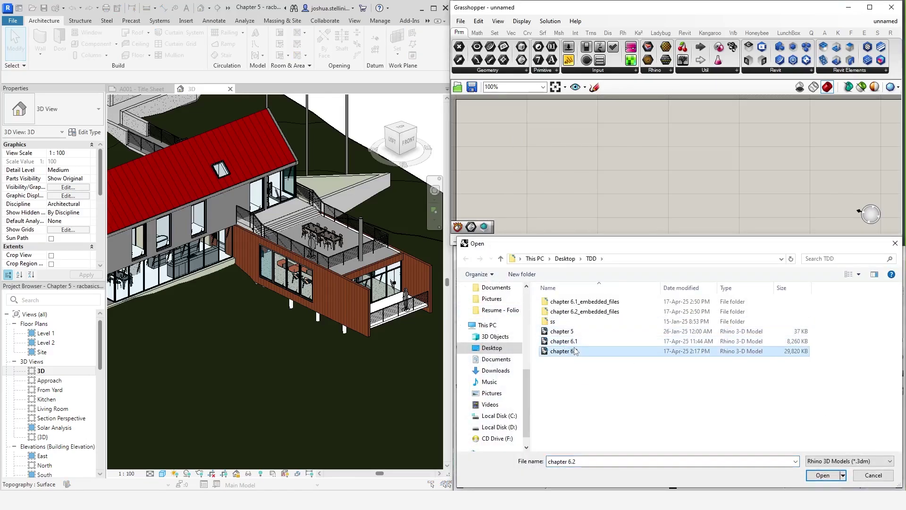
left_click(820, 475)
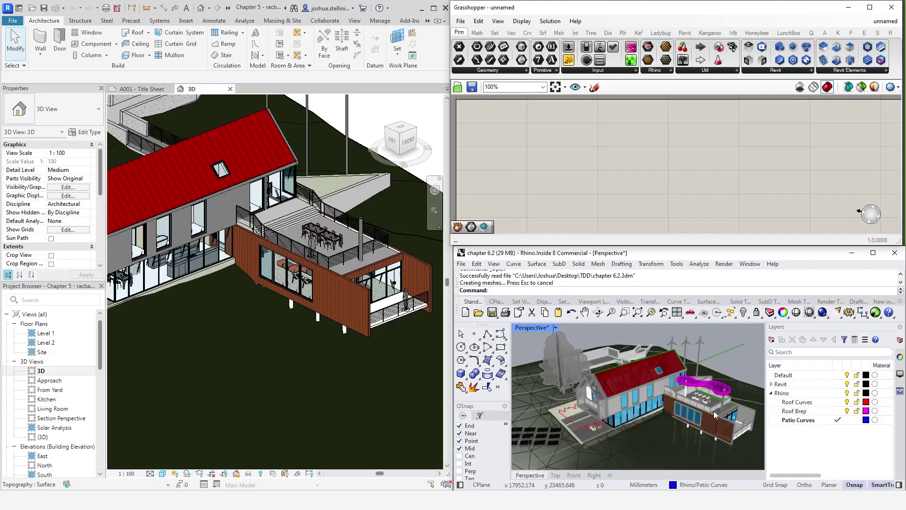
Orbit and zoom the Perspective view onto the magenta patio curve over the deck.
mouse_move(701, 384)
right_mouse_down()
mouse_move(676, 398)
mouse_move(692, 394)
right_mouse_up()
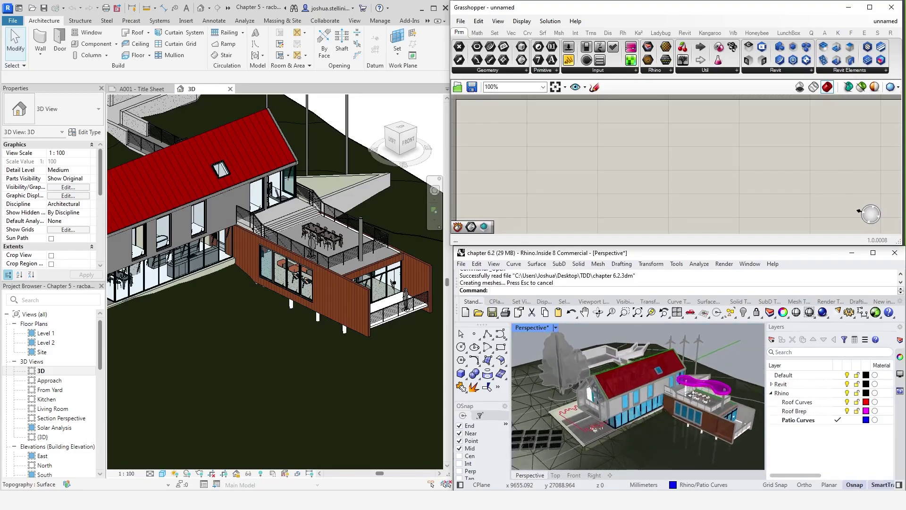
scroll(722, 384, "up", 5)
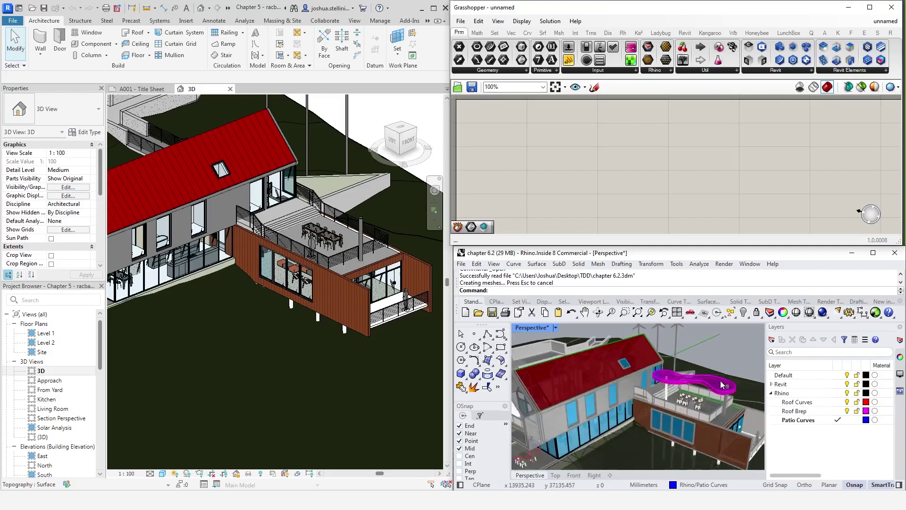
scroll(720, 382, "up", 4)
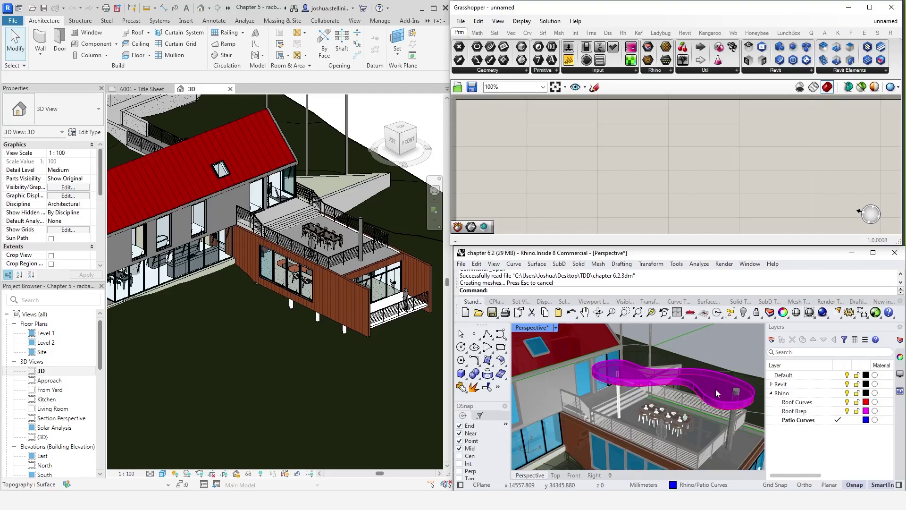
Show Grasshopper's Revit components with the DirectShape group listed.
left_click(630, 175)
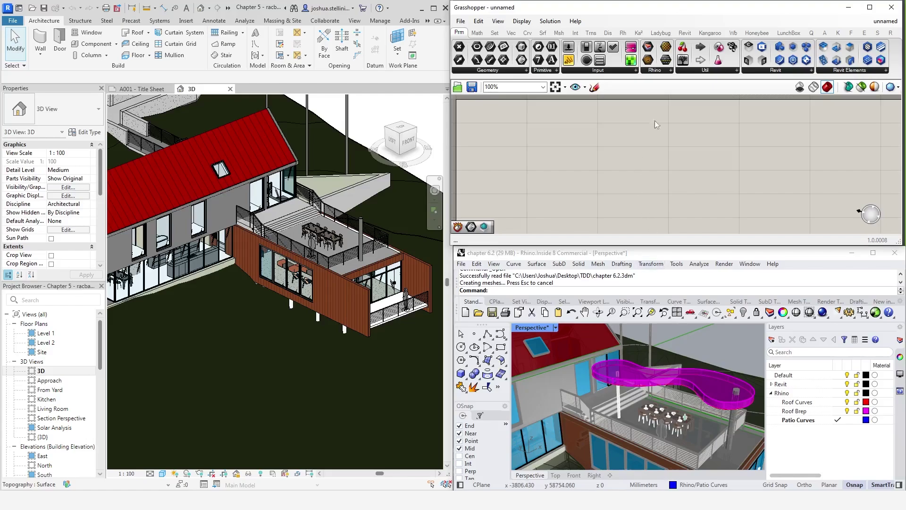
left_click(685, 32)
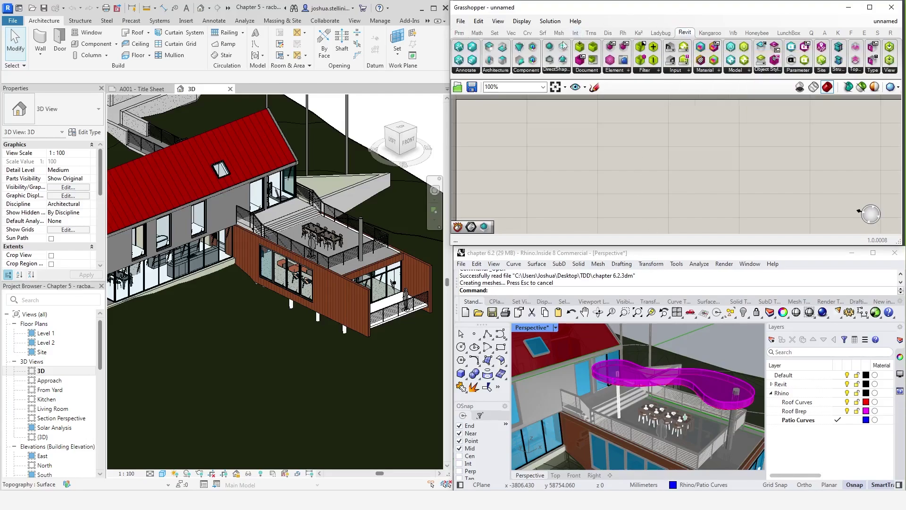
left_click(556, 71)
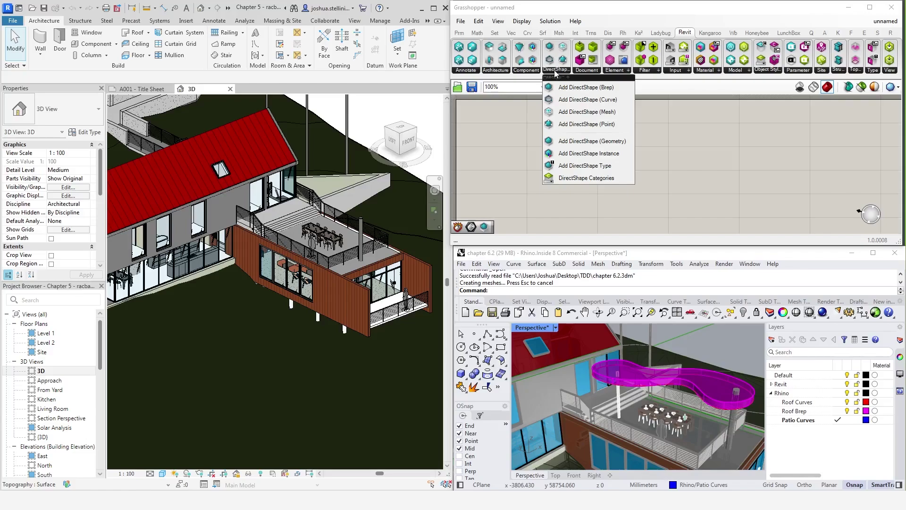
Place an Add DirectShape (Brep) component and a Brep parameter found by searching 'brep'.
left_click_drag(567, 87, 572, 147)
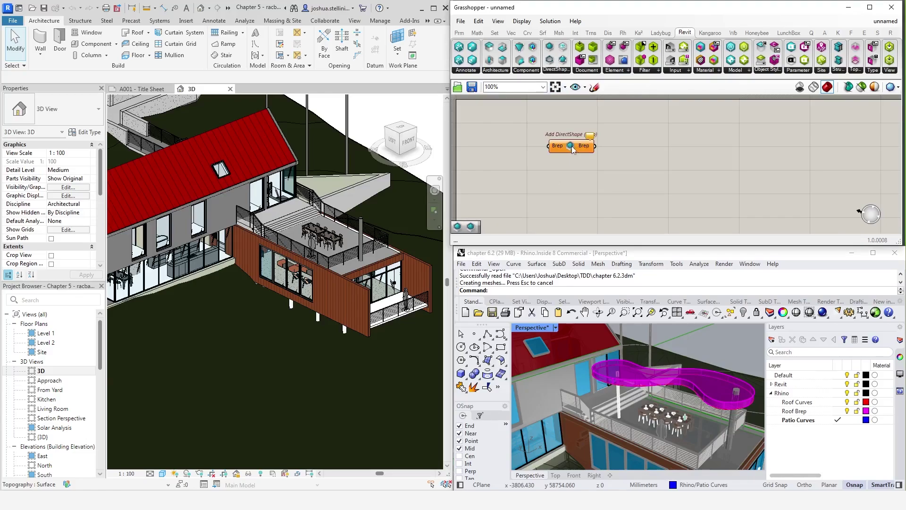
double_click(504, 149)
type("b")
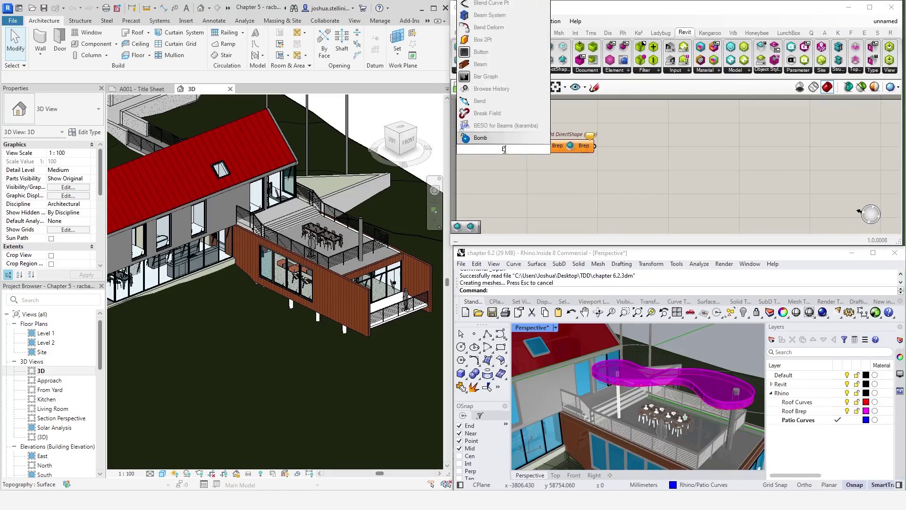
type("rep")
key("Return")
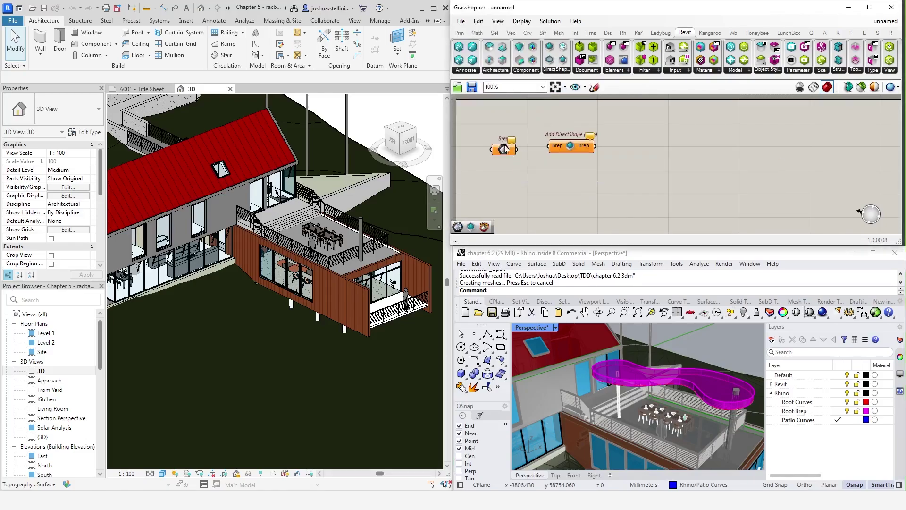
Set the Brep parameter to the Rhino roof brep, wire it in, and inspect the curved roof in Revit.
right_click(504, 146)
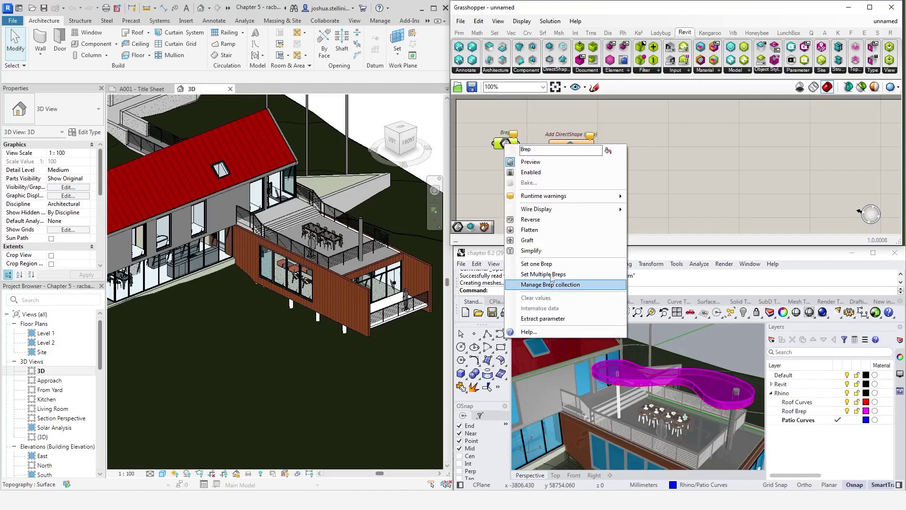
left_click(524, 263)
left_click(701, 373)
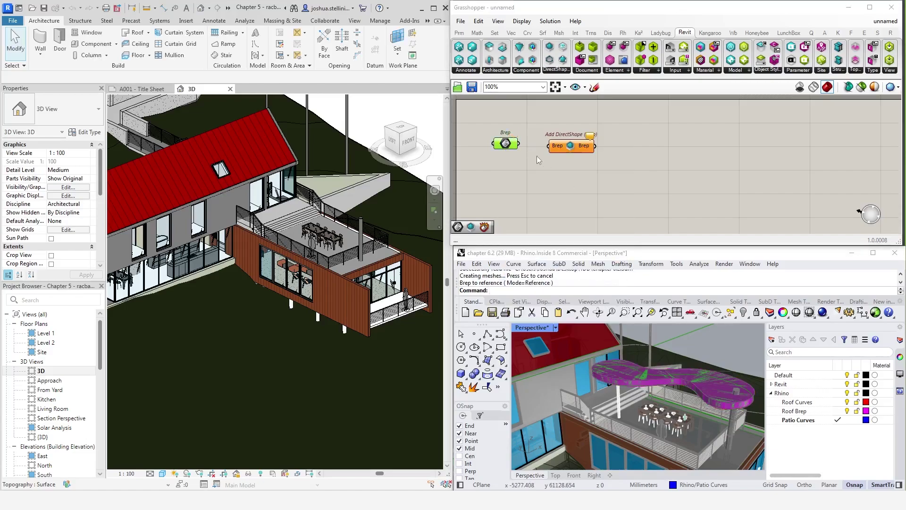
left_click_drag(518, 144, 551, 145)
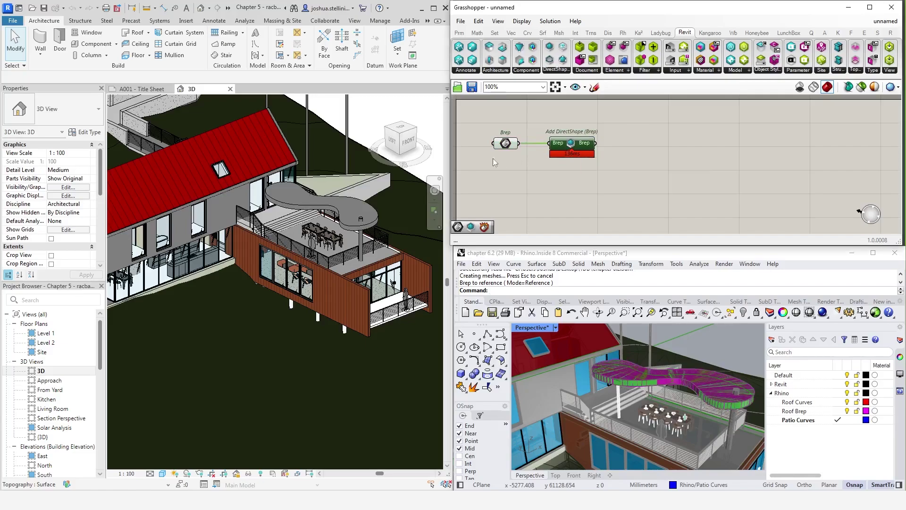
left_click(341, 199)
middle_click_drag(341, 199, 324, 226)
scroll(317, 223, "up", 5)
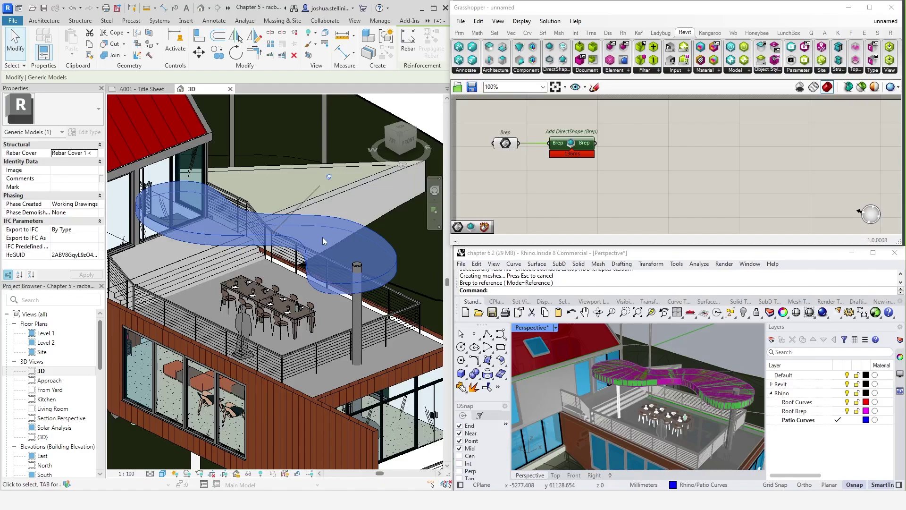
Unlock the Revit 3D view, delete Add DirectShape, and choose Delete All for its roof.
left_click(236, 473)
left_click(257, 463)
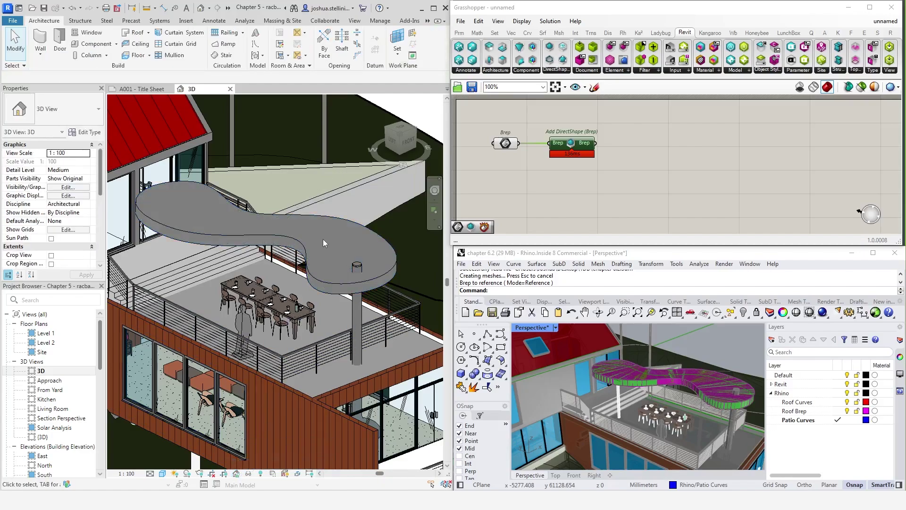
left_click(330, 218)
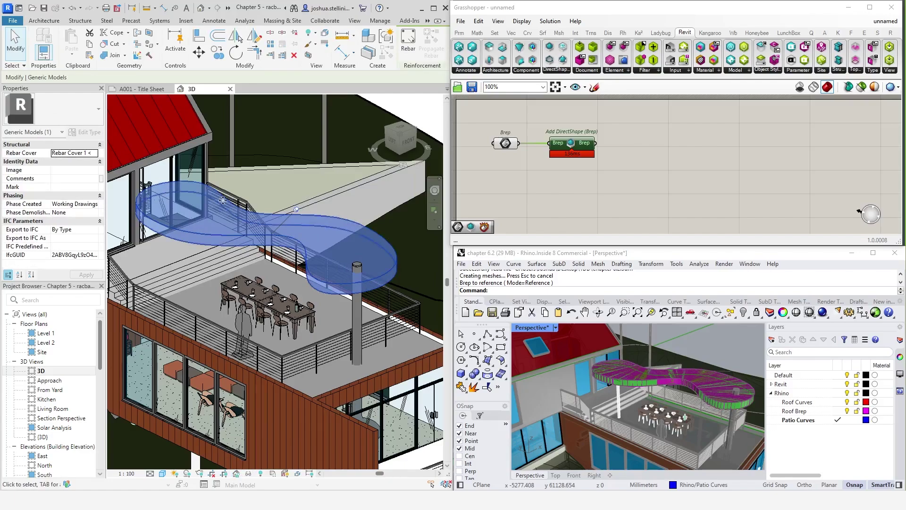
left_click(573, 147)
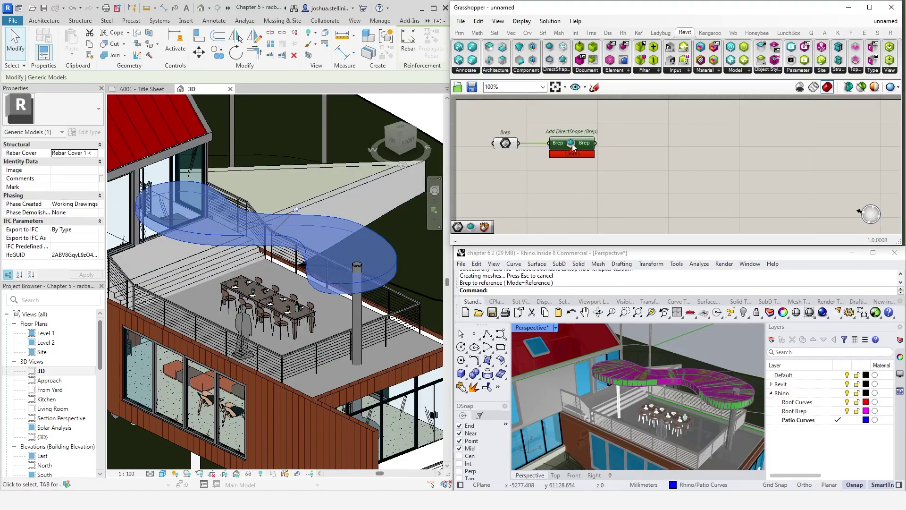
key("Delete")
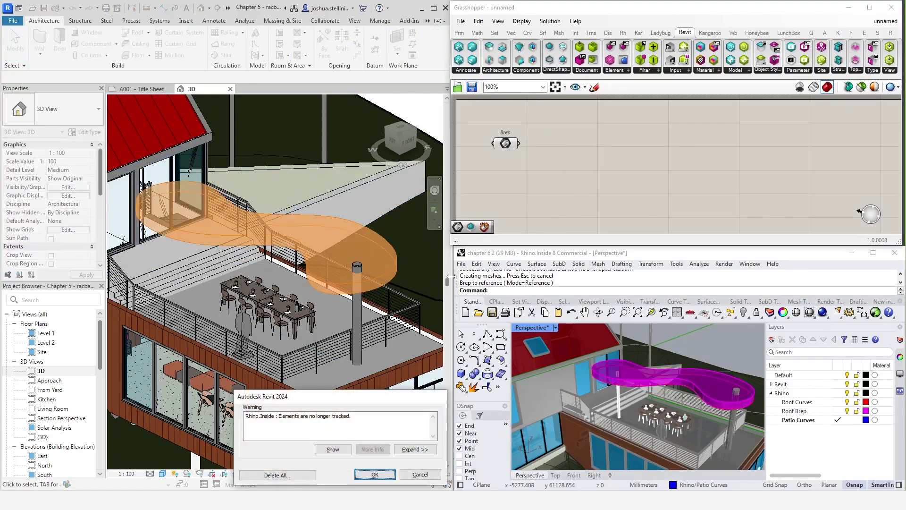
left_click(278, 475)
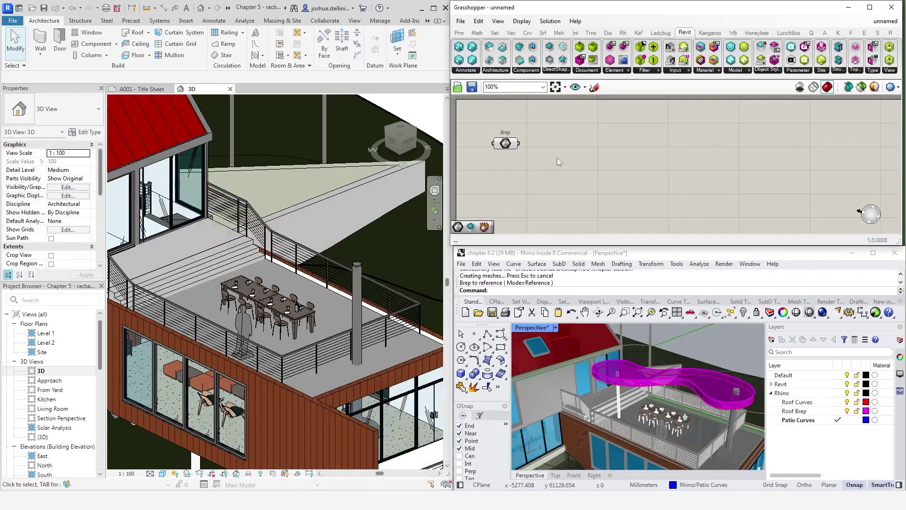
Feed the Brep into a new Add DirectShape (Geometry) with category Roofs, then check the roof in Revit.
left_click(557, 70)
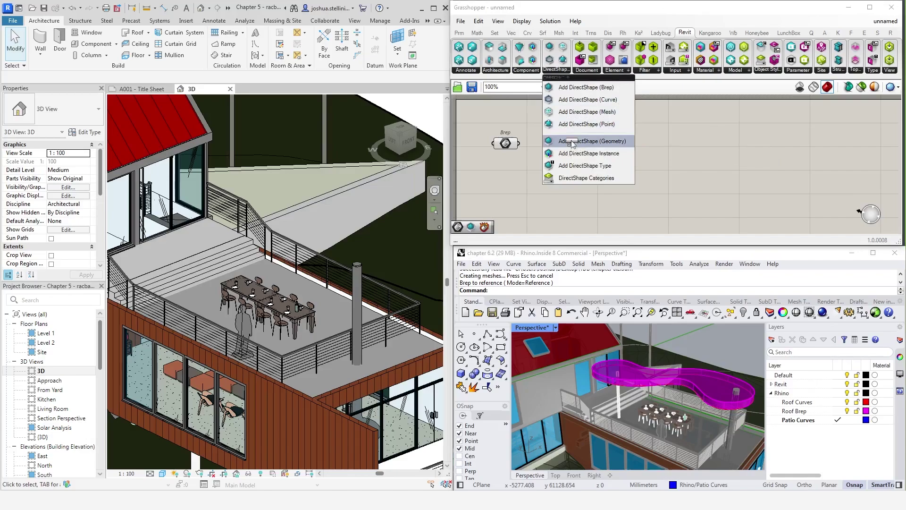
mouse_move(581, 140)
left_mouse_down()
mouse_move(569, 150)
mouse_move(578, 139)
left_mouse_up()
left_click_drag(519, 144, 543, 142)
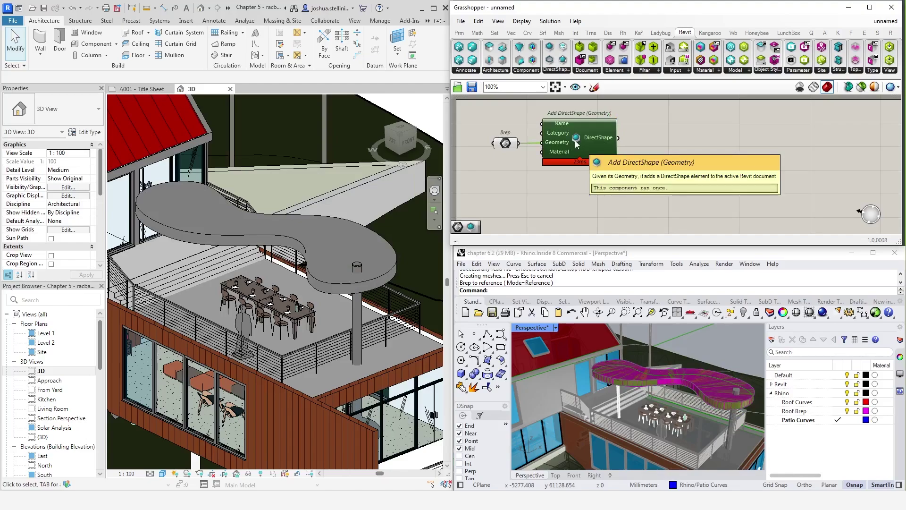
right_click(557, 133)
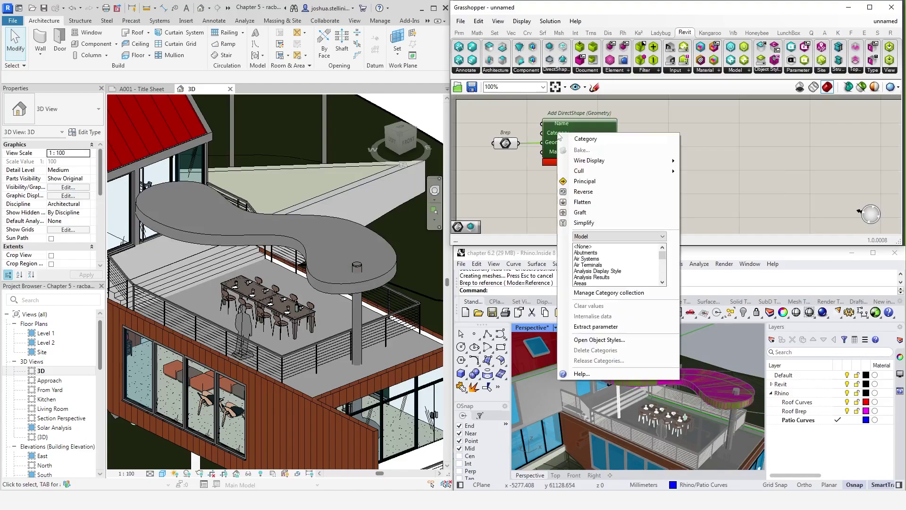
left_click_drag(663, 257, 664, 275)
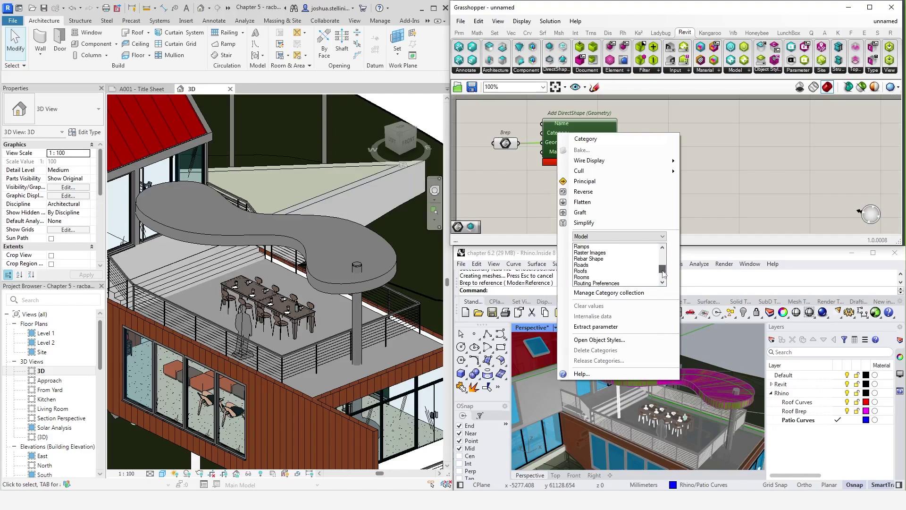
left_click(589, 271)
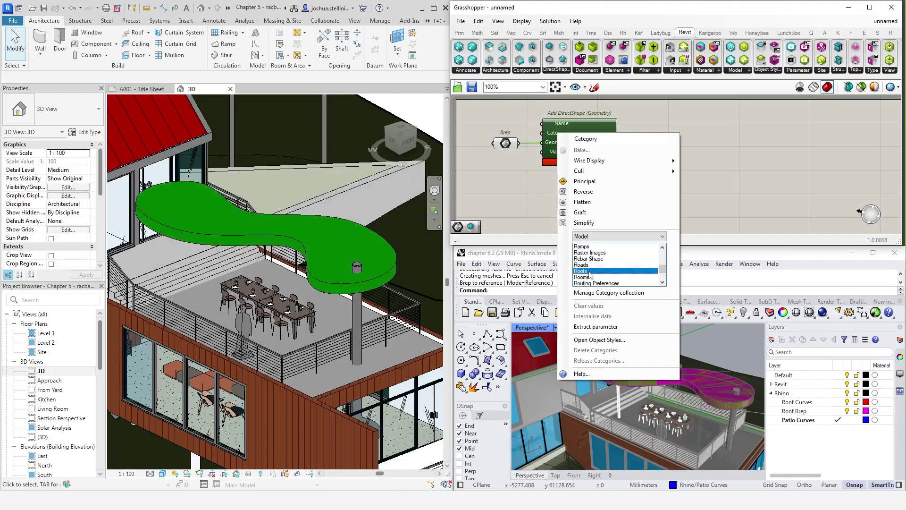
left_click(524, 200)
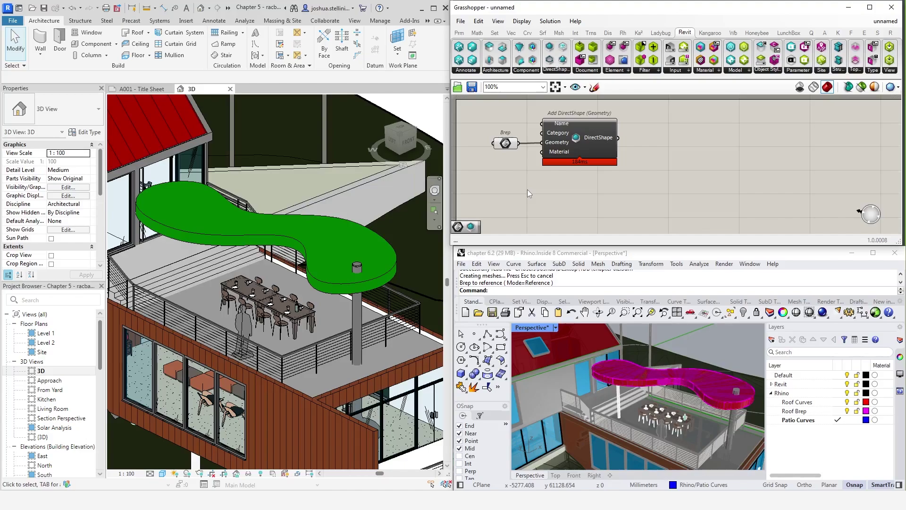
left_click(306, 251)
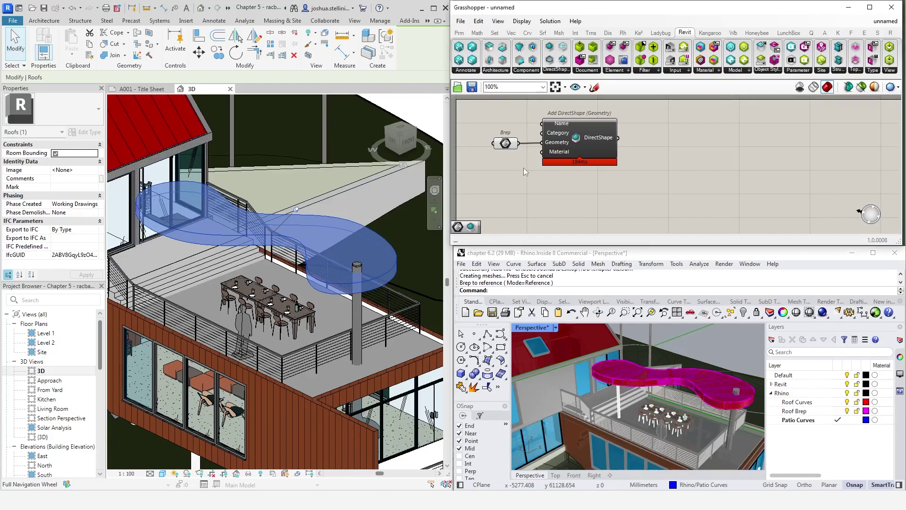
mouse_move(556, 159)
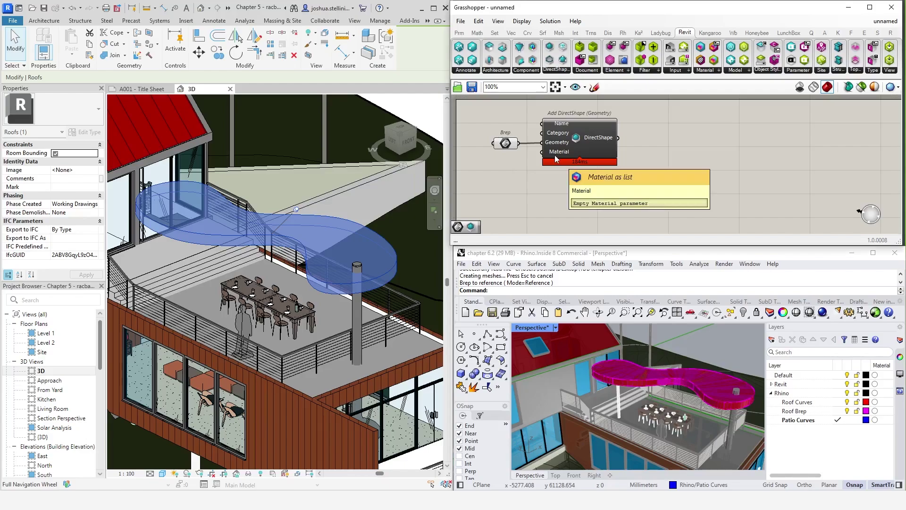
Wire a Material parameter set to Aluminum_Black into the DirectShape's Material input.
left_click(462, 37)
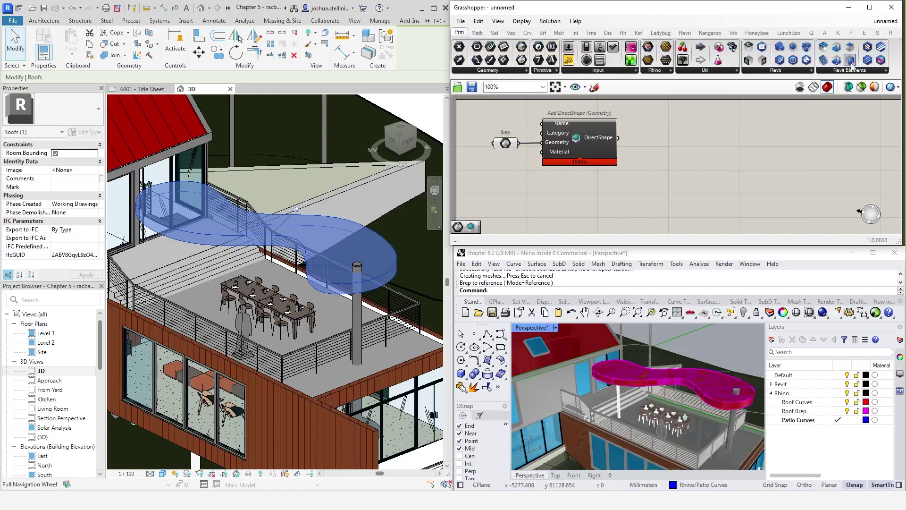
left_click(881, 70)
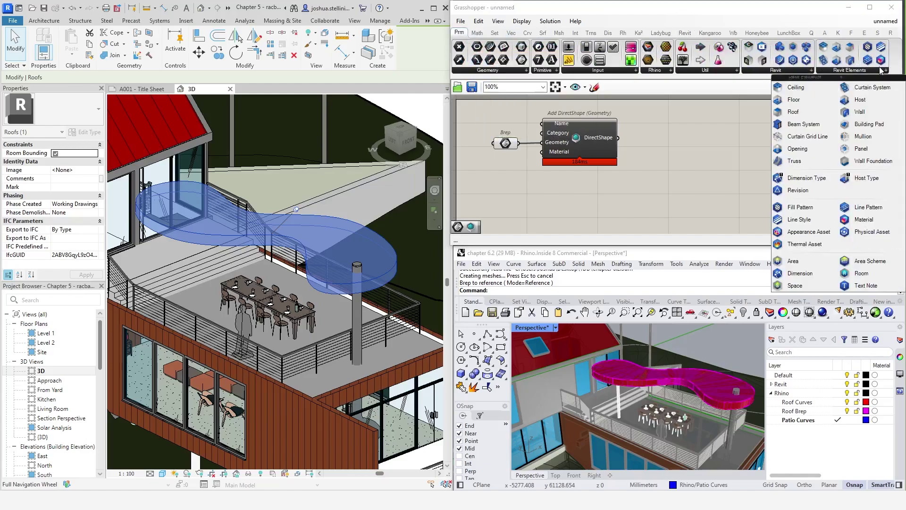
left_click(864, 220)
left_click(503, 184)
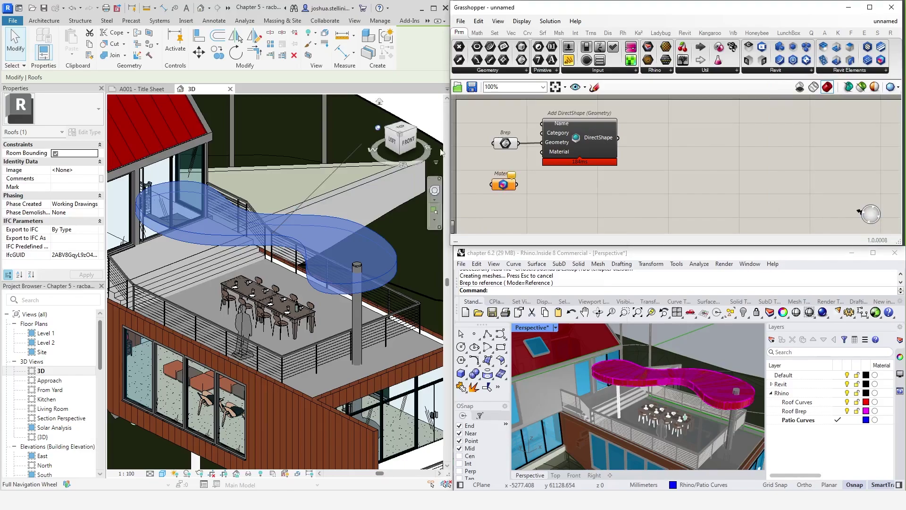
right_click(503, 185)
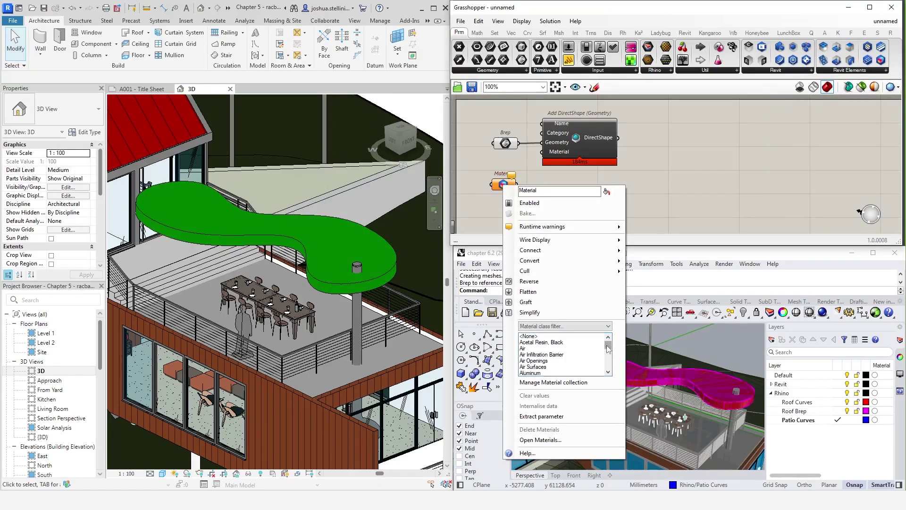
scroll(552, 363, "down", 2)
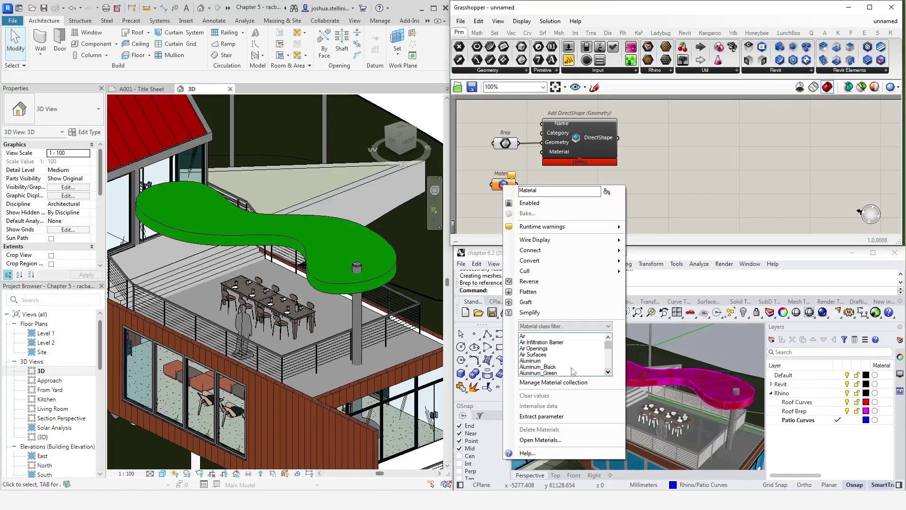
left_click(550, 368)
left_click(500, 163)
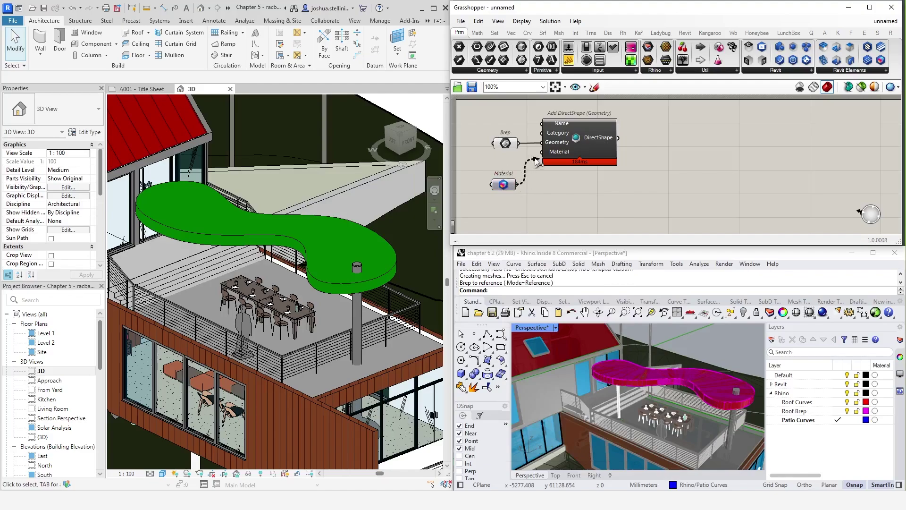
left_click_drag(517, 185, 541, 152)
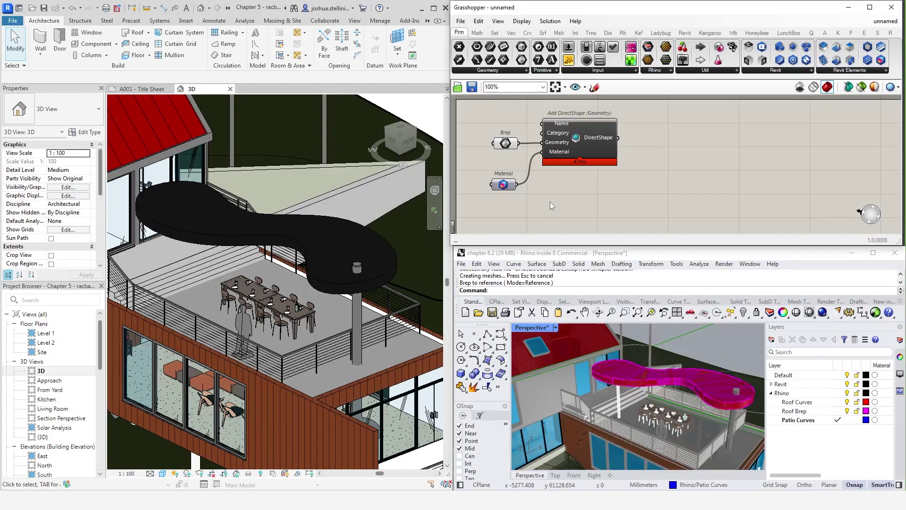
Delete the Add DirectShape component and its untracked roof, then undo to restore the component.
left_click(684, 33)
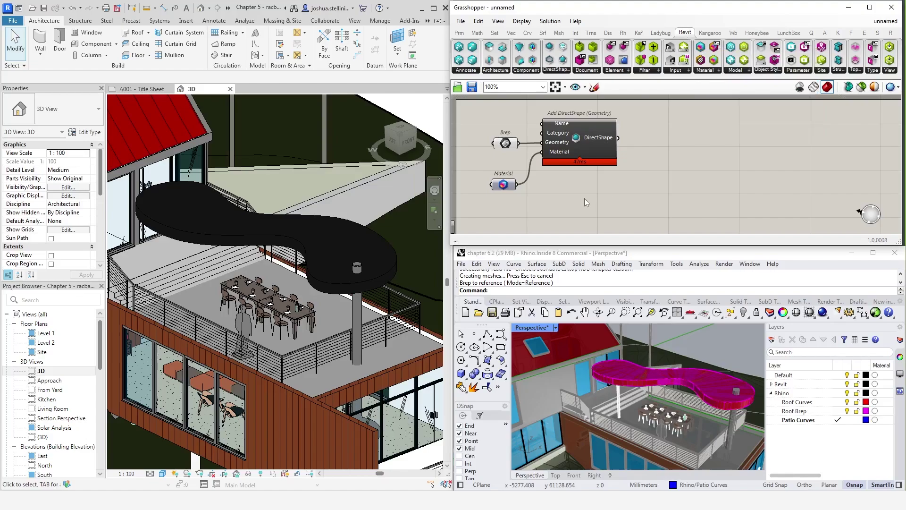
left_click(584, 142)
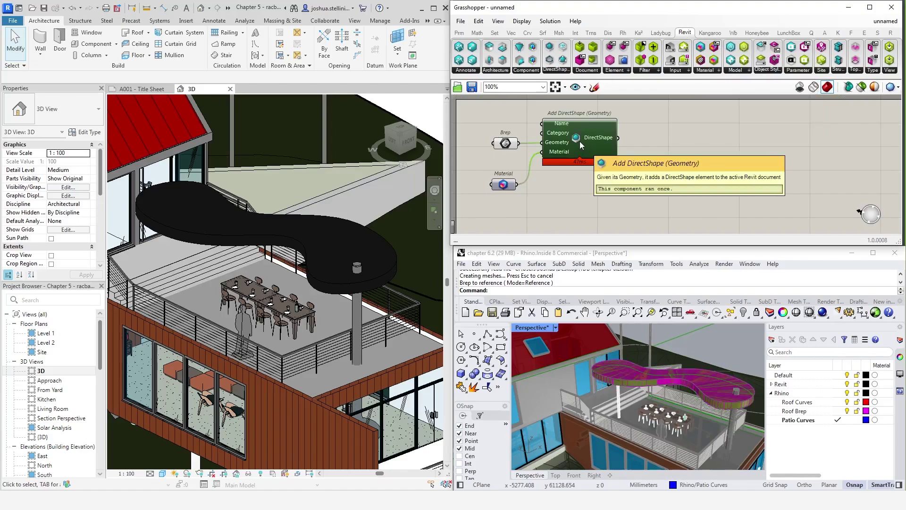
key("Delete")
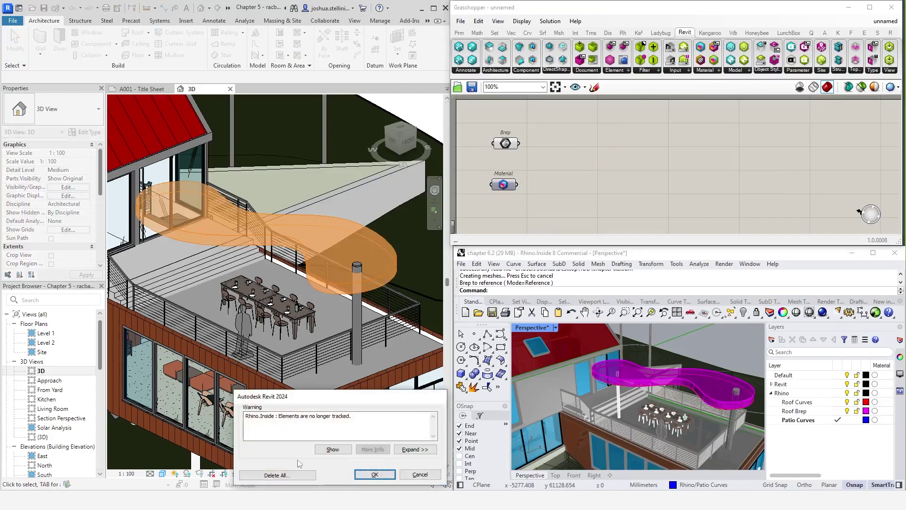
left_click(292, 476)
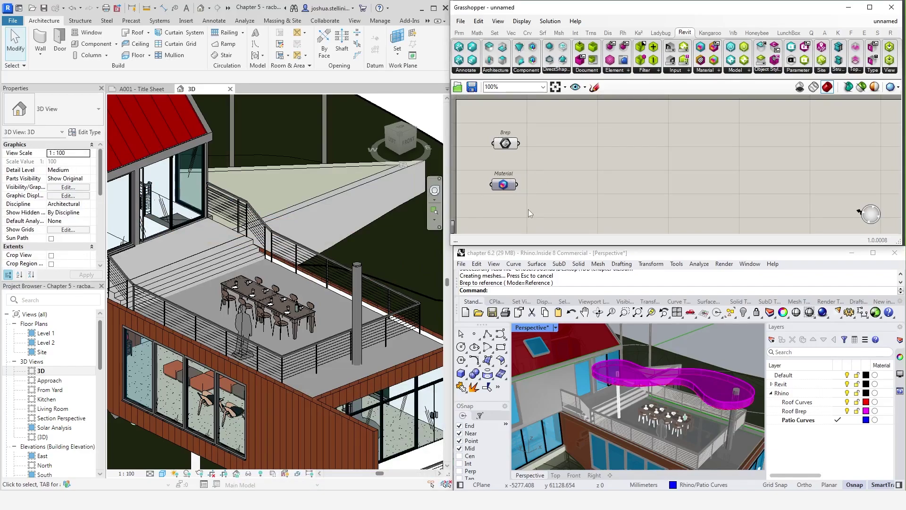
key("ctrl+z")
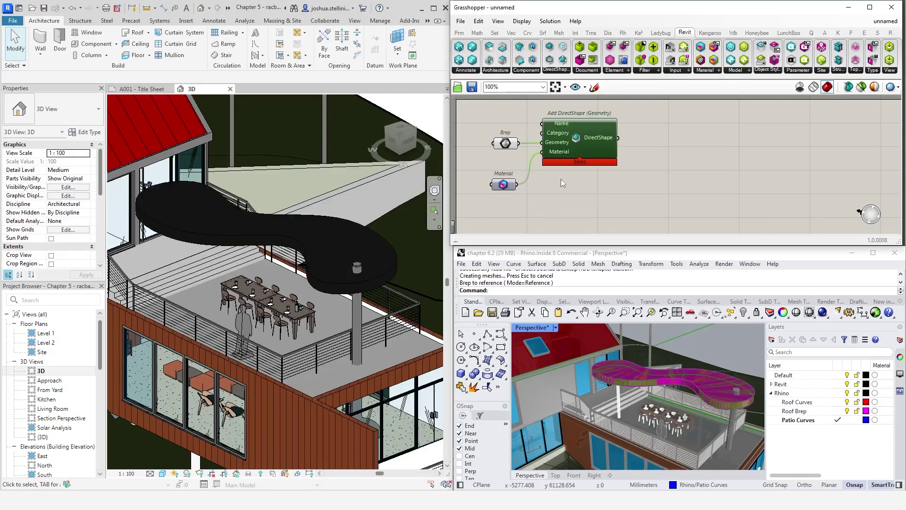
Disable the restored Add DirectShape component, then re-enable it.
left_click(592, 140)
right_click(592, 140)
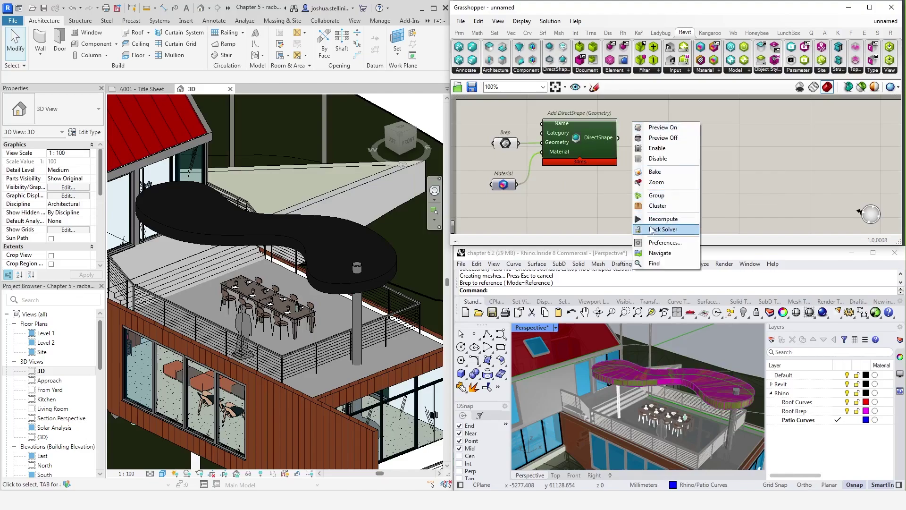
left_click(647, 163)
left_click(576, 186)
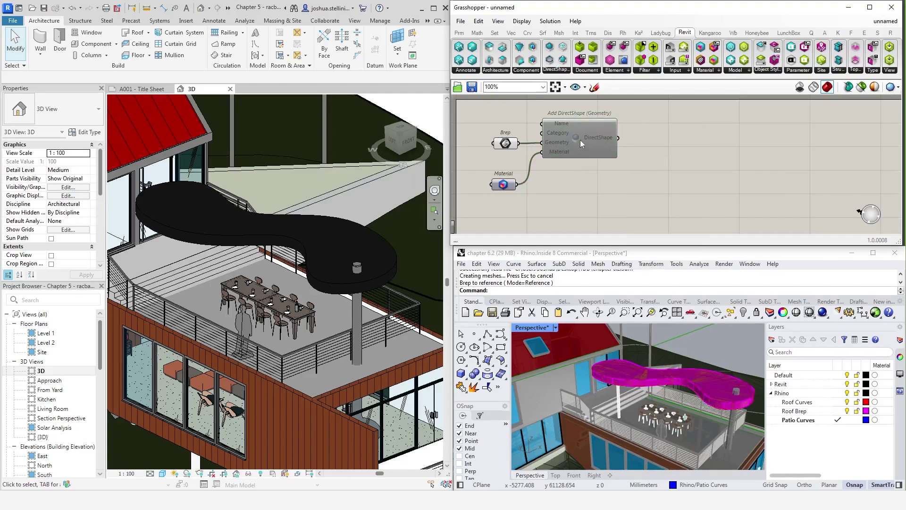
left_click(594, 138)
right_click(594, 137)
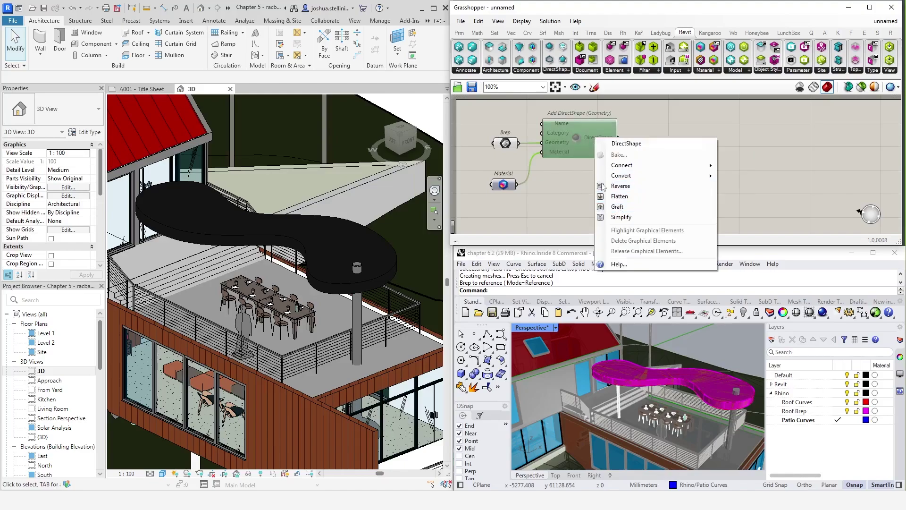
right_click(577, 140)
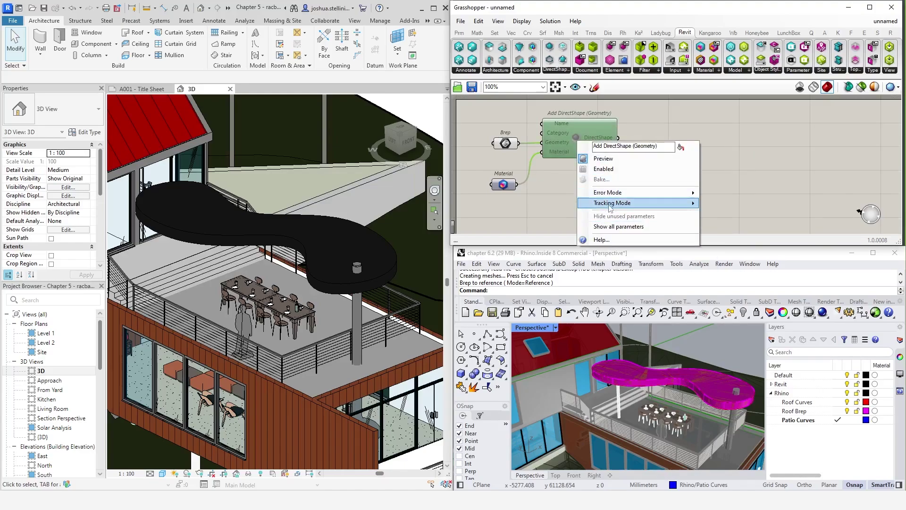
left_click(613, 169)
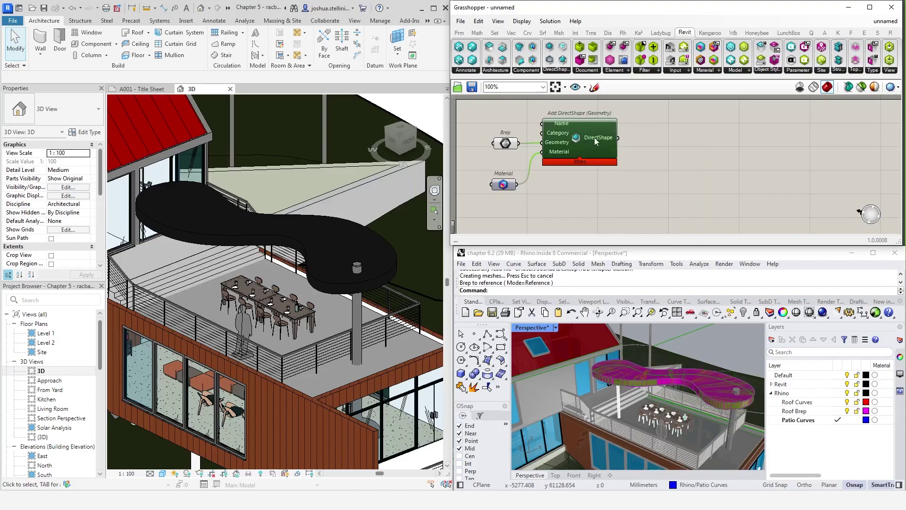
Delete the output's graphical elements, confirming in Revit, then disable the Add DirectShape component.
right_click(596, 141)
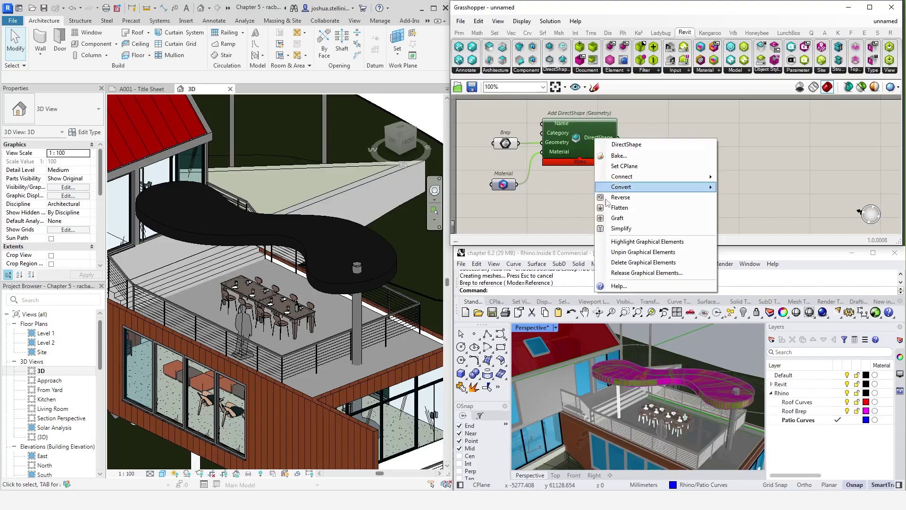
left_click(632, 263)
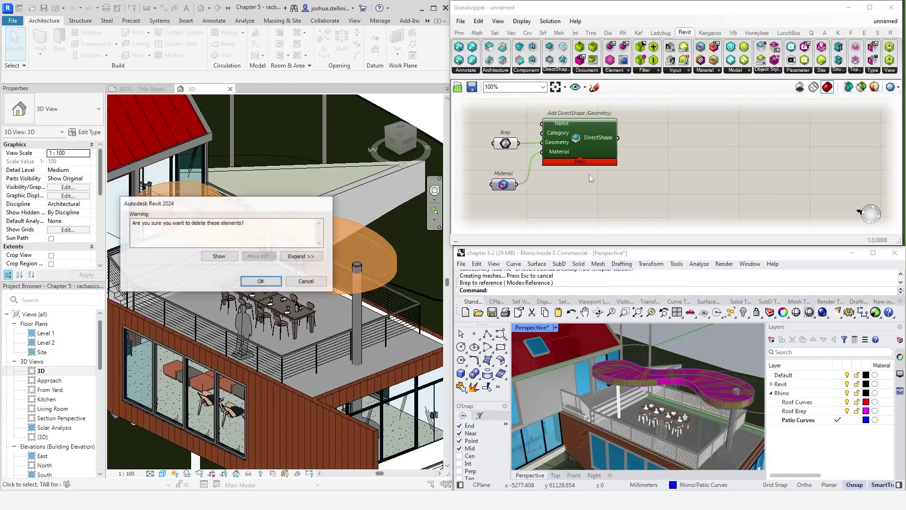
left_click(261, 281)
right_click(575, 140)
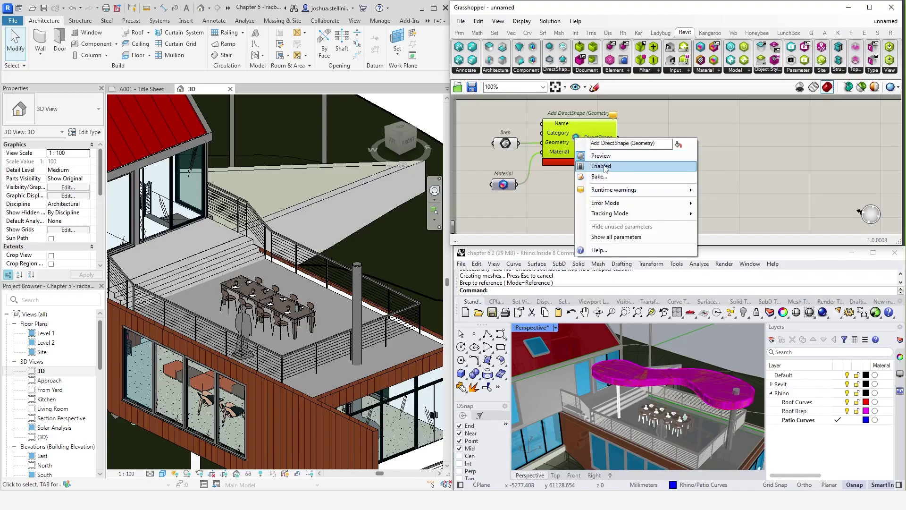
left_click(605, 165)
right_click_drag(563, 220, 566, 126)
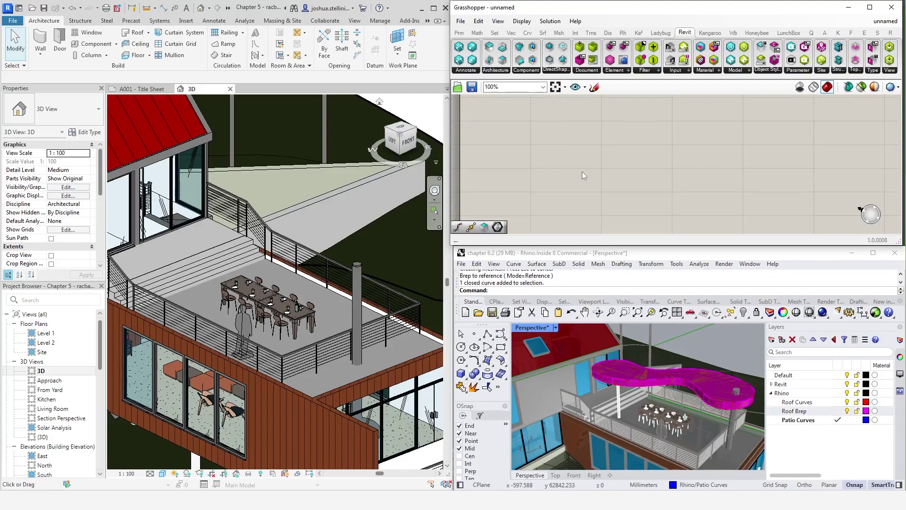
Place an Add Roof component with its Level input set to Level 2.
left_click(506, 70)
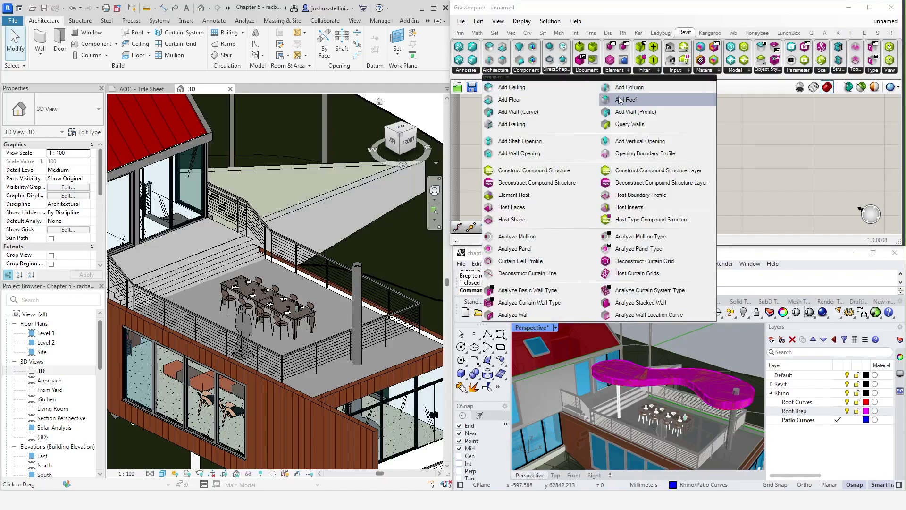
left_click_drag(614, 100, 637, 152)
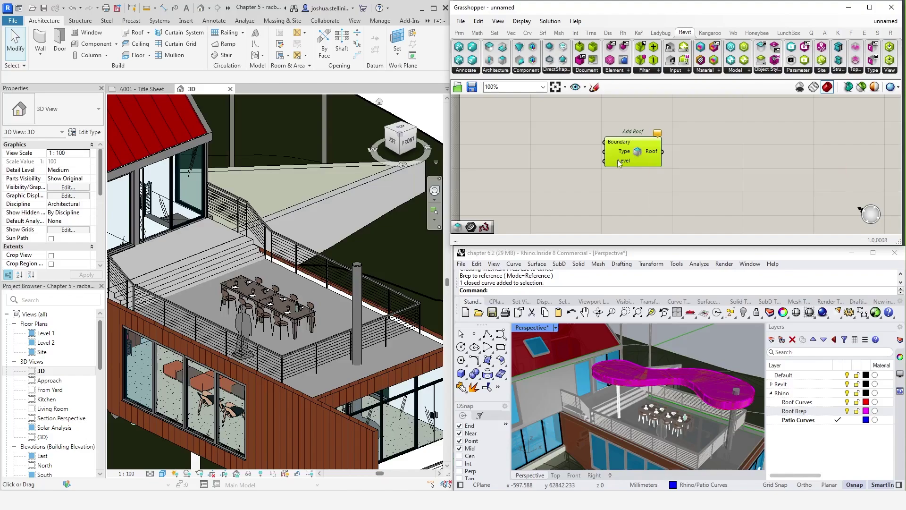
right_click(619, 162)
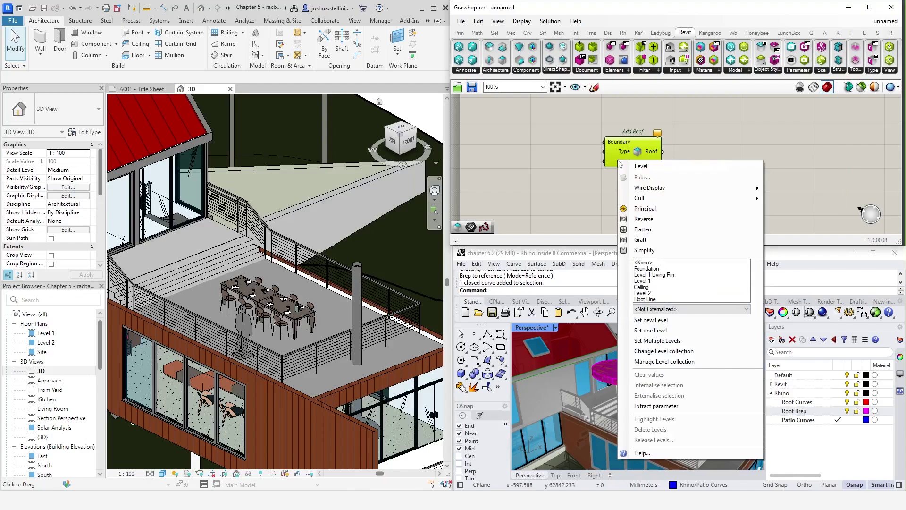
left_click(648, 294)
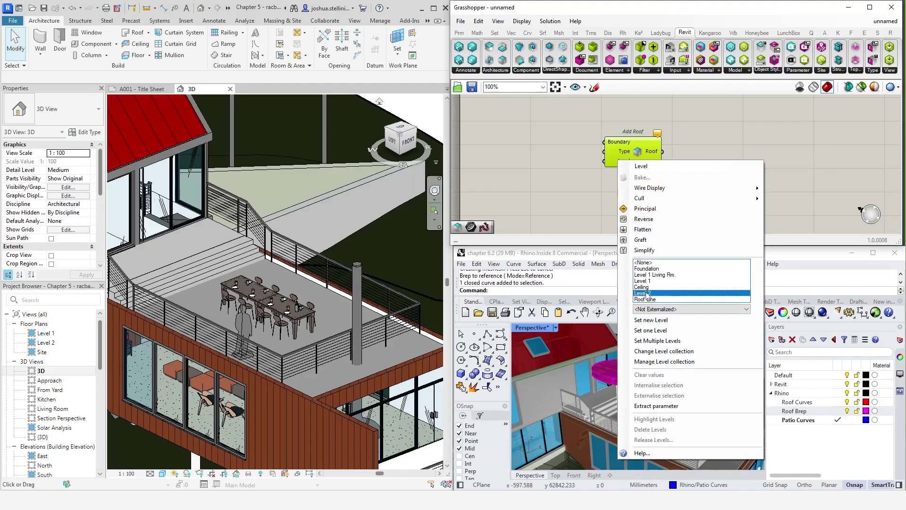
left_click(584, 212)
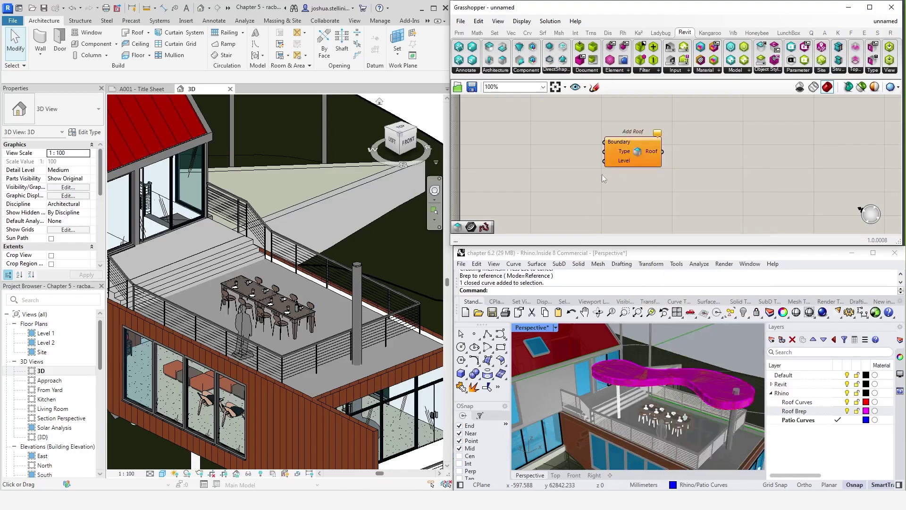
Set the roof Type to Basic Roof : Warm Roof - Timber, filtered to Model / Roofs.
right_click(615, 151)
left_click(699, 255)
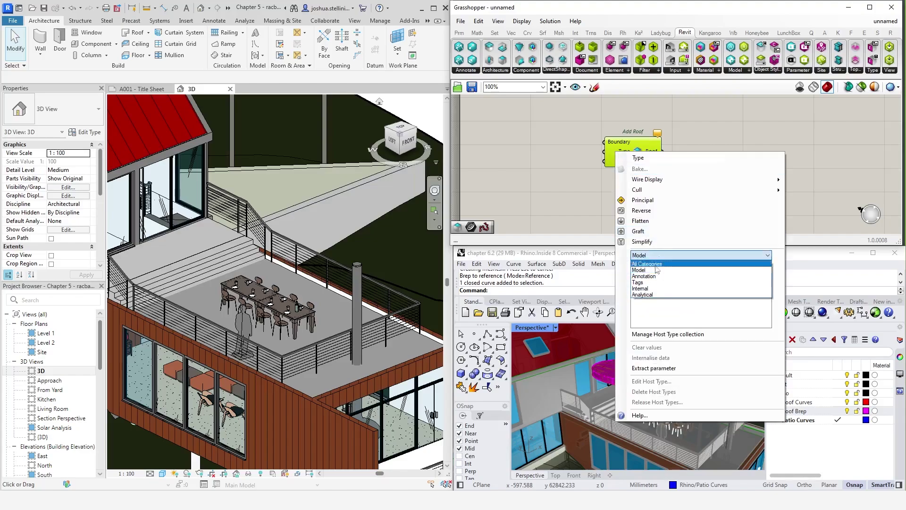
left_click(656, 263)
left_click(659, 267)
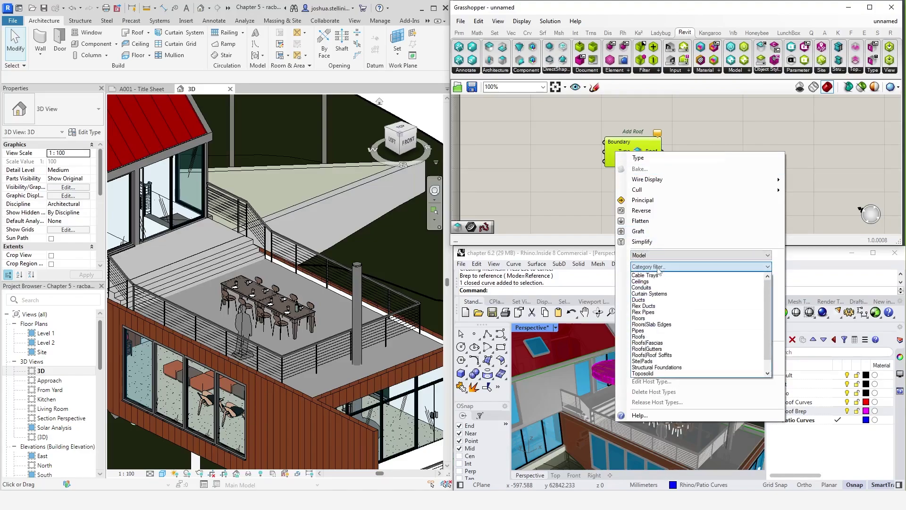
left_click(647, 336)
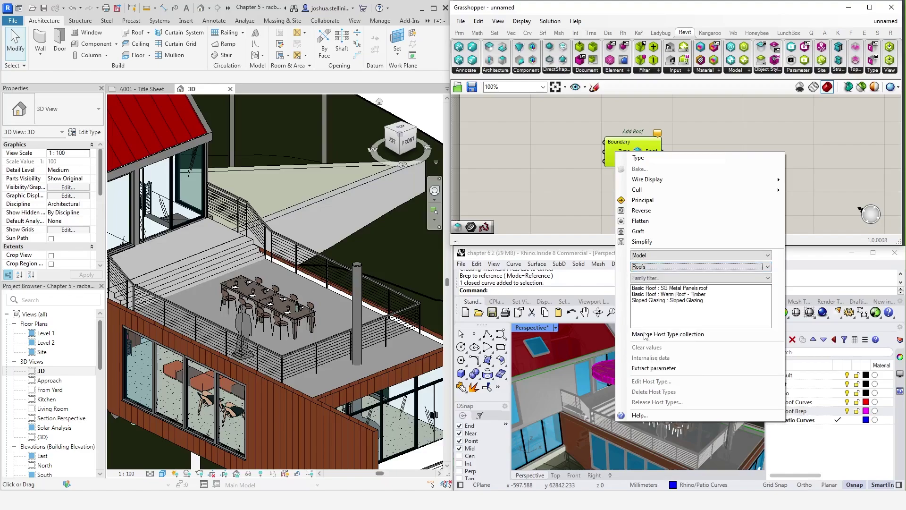
left_click(656, 294)
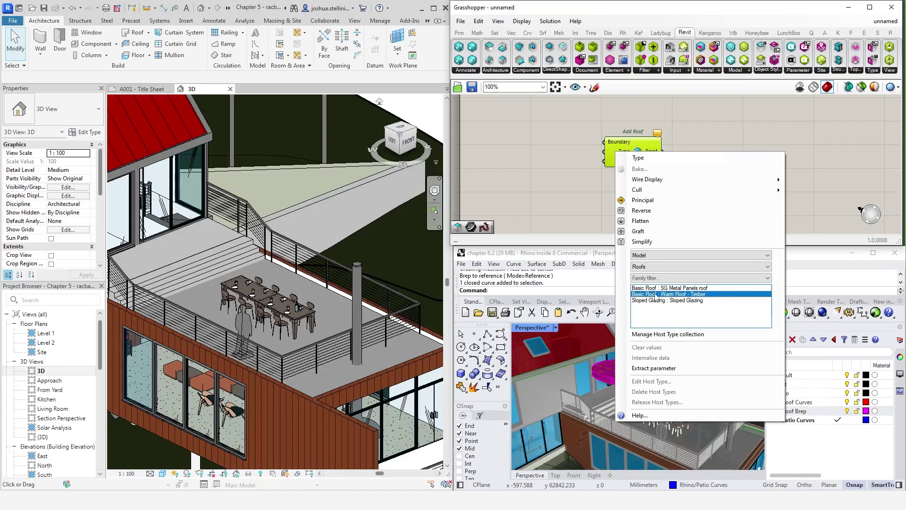
left_click(582, 202)
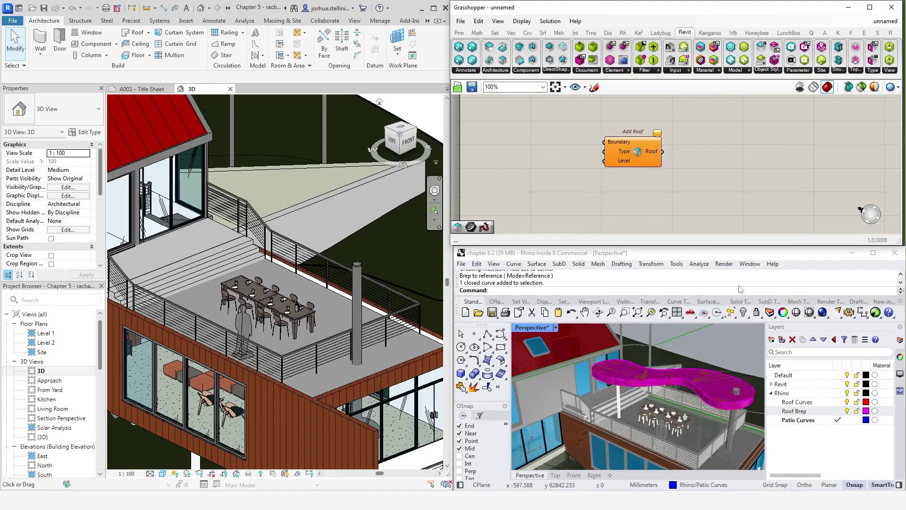
Hide the Roof Brep layer and select the roof boundary curve on the Roof Curves layer.
left_click(847, 410)
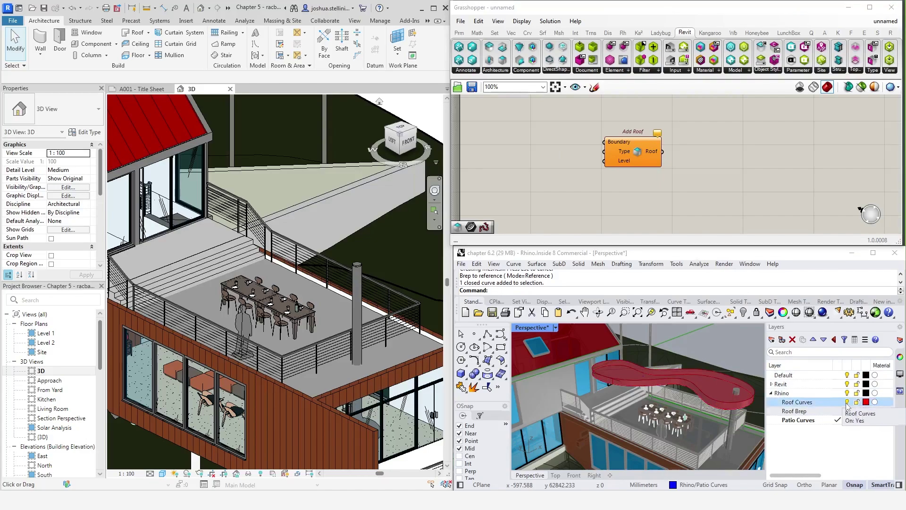
left_click(847, 402)
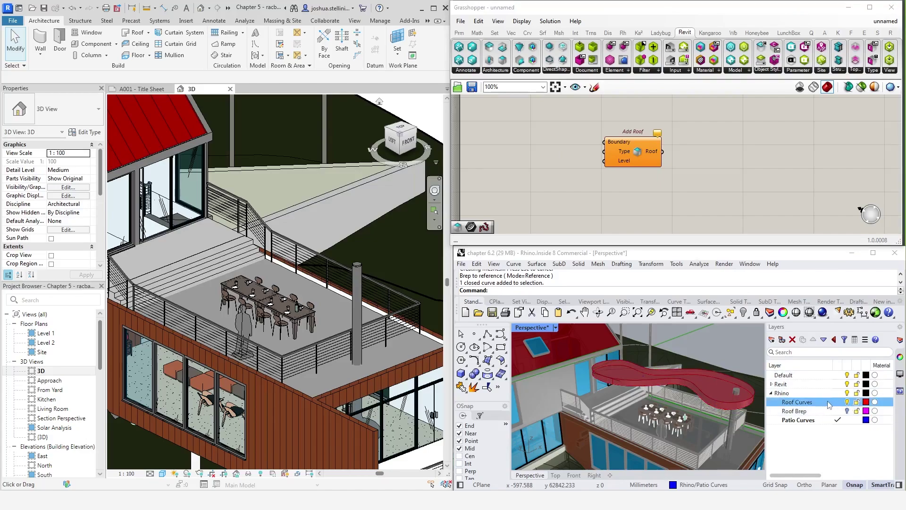
left_click(732, 381)
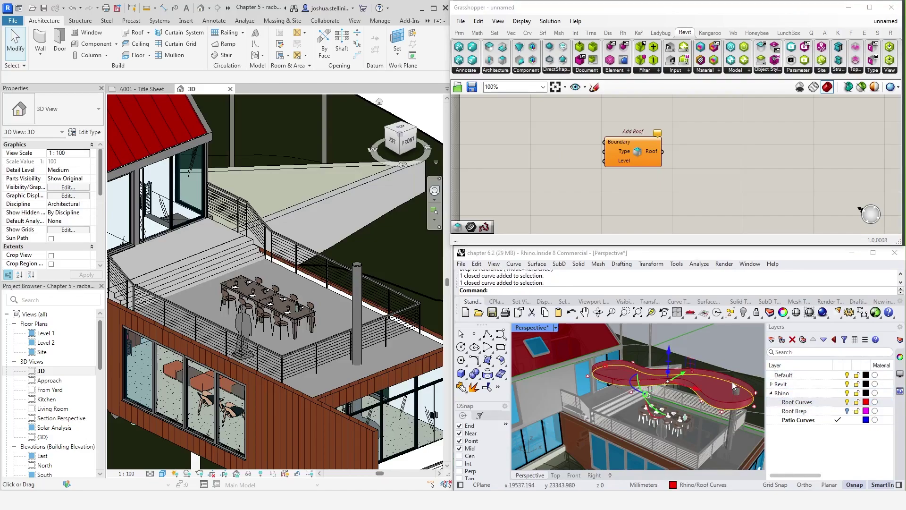
Add a Curve parameter set to the selected roof curve and wire it into Add Roof's Boundary.
double_click(545, 152)
type("curve")
key("Return")
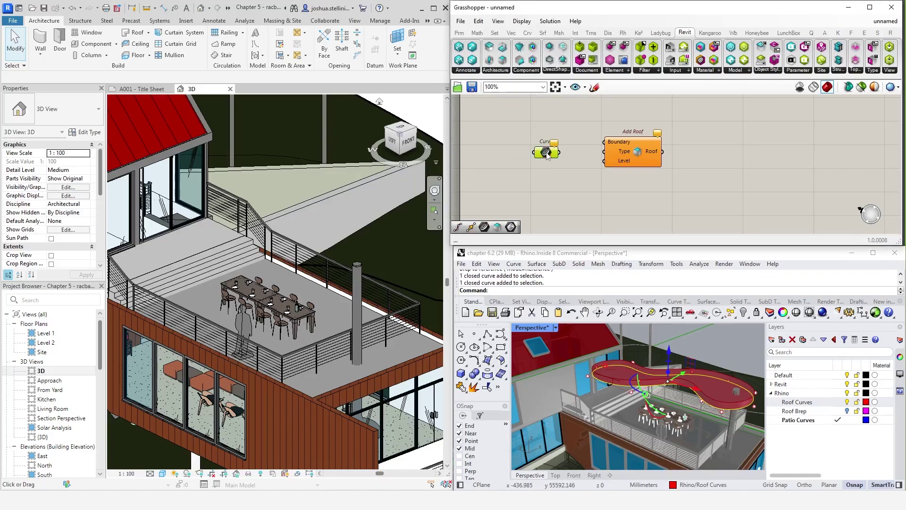
right_click(546, 152)
left_click(580, 282)
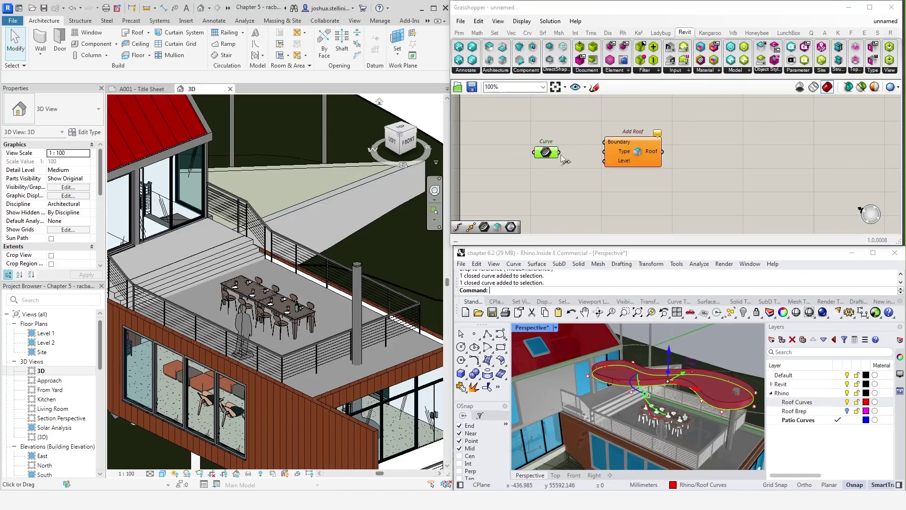
left_click_drag(559, 153, 633, 171)
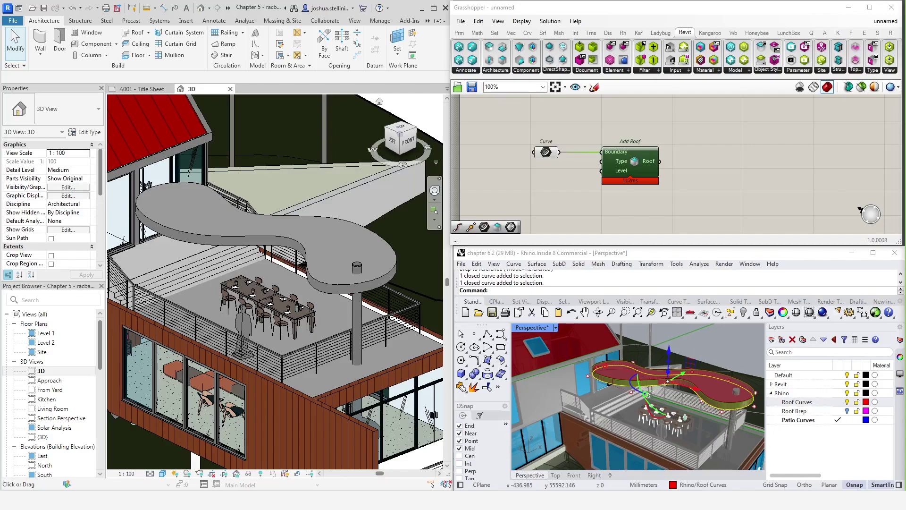
Change the curved Revit roof's type to SG Metal Panels roof.
left_click(283, 238)
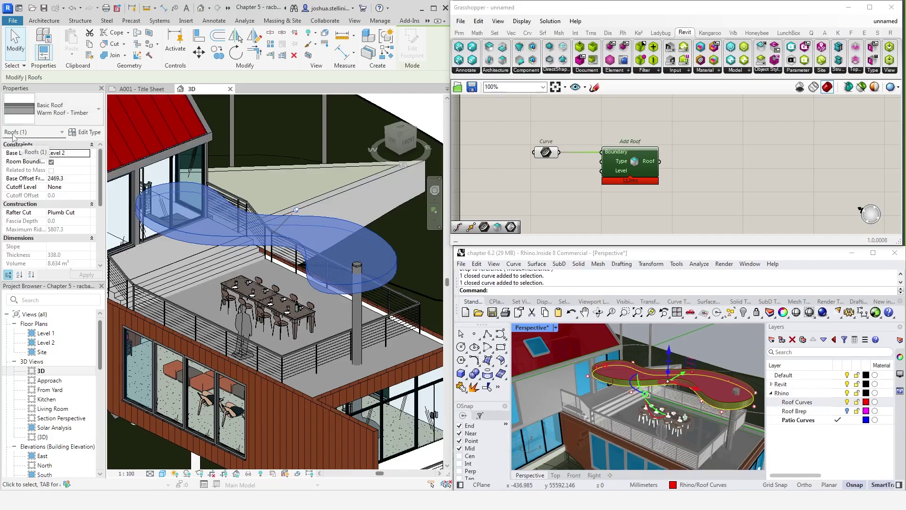
left_click(81, 113)
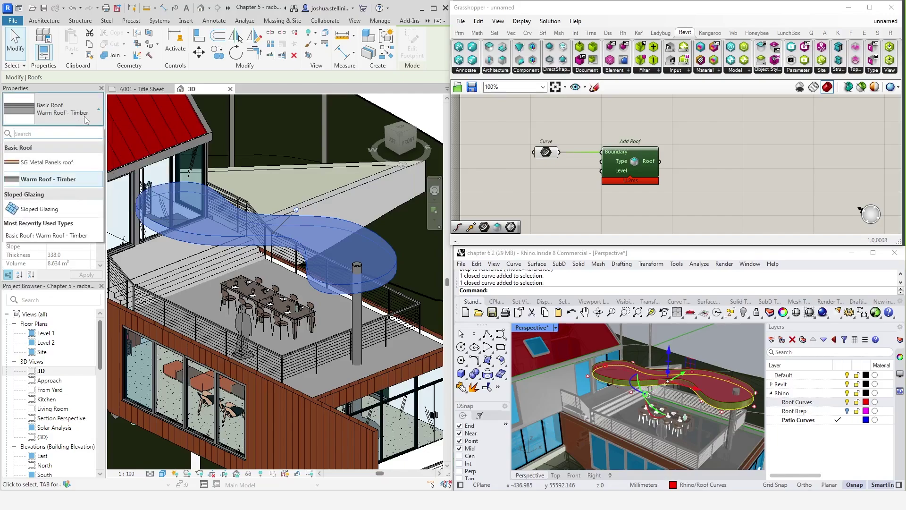
left_click(47, 159)
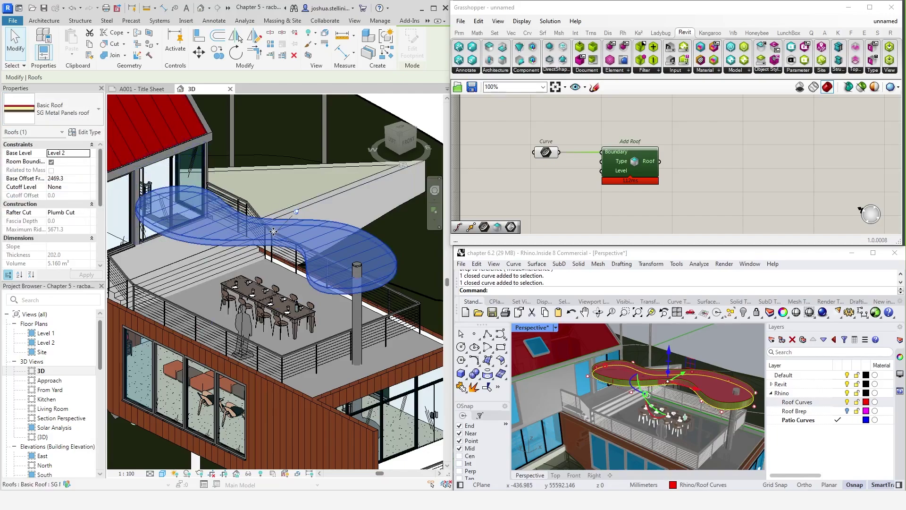
key("Escape")
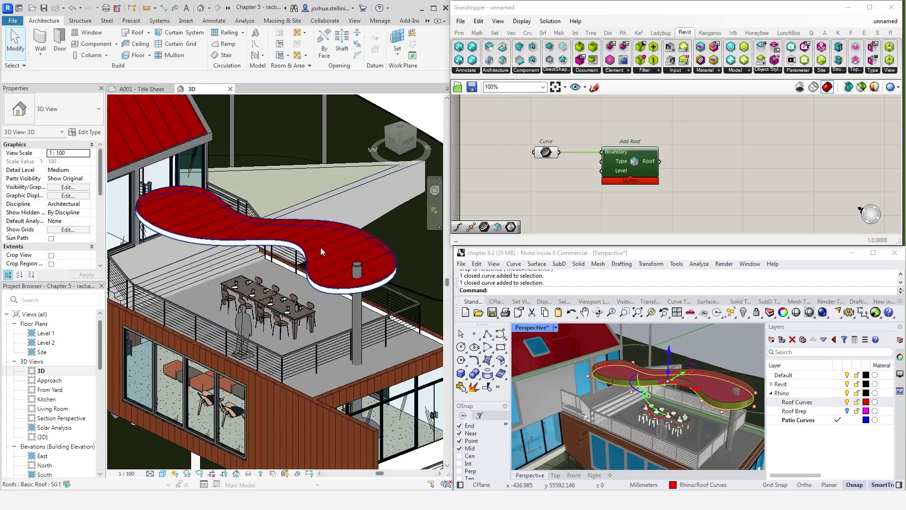
Edit the roof footprint by dragging a spline point, finish the edit, then undo the change.
left_click(321, 252)
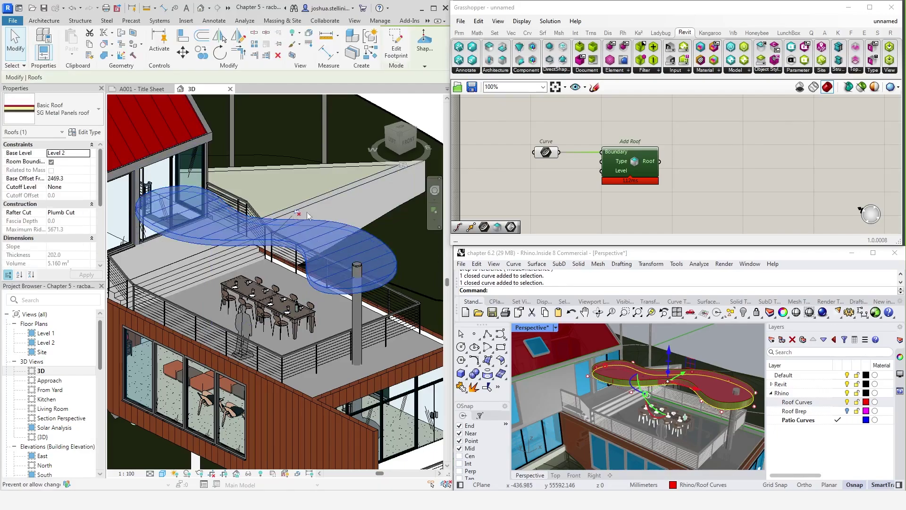
left_click(391, 46)
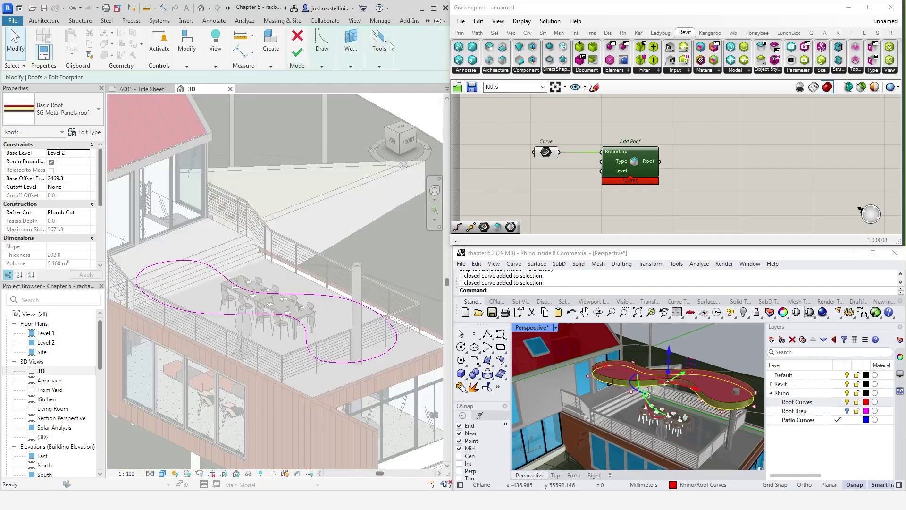
left_click_drag(338, 363, 267, 315)
left_click(297, 53)
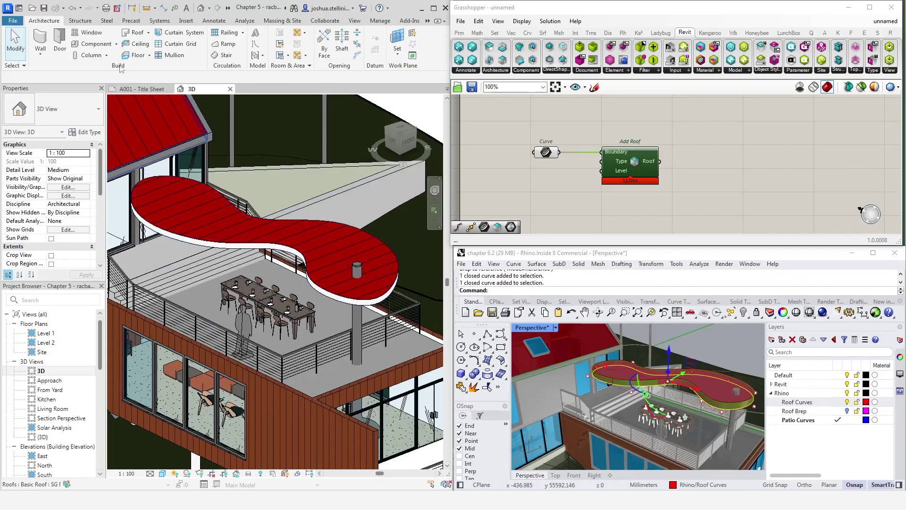
left_click(72, 9)
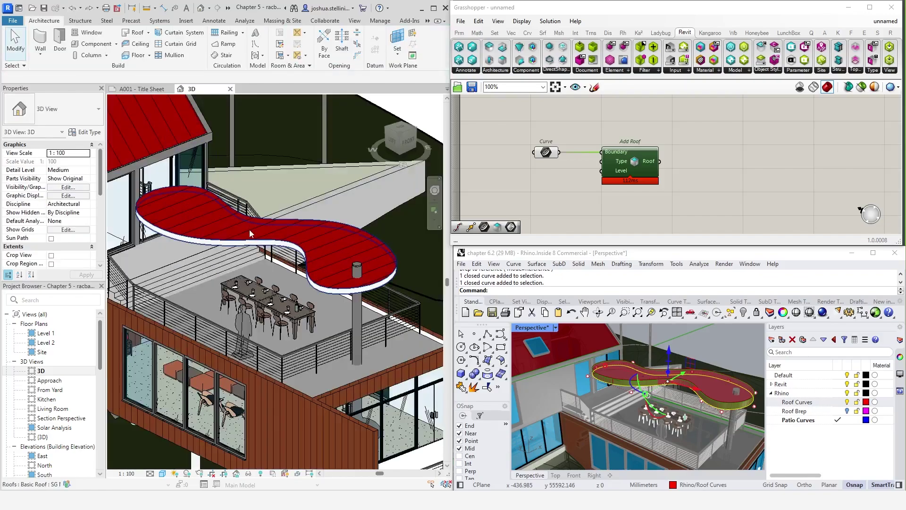
Select the roof outline curve in Rhino and scale it larger with the gumball.
left_click(73, 10)
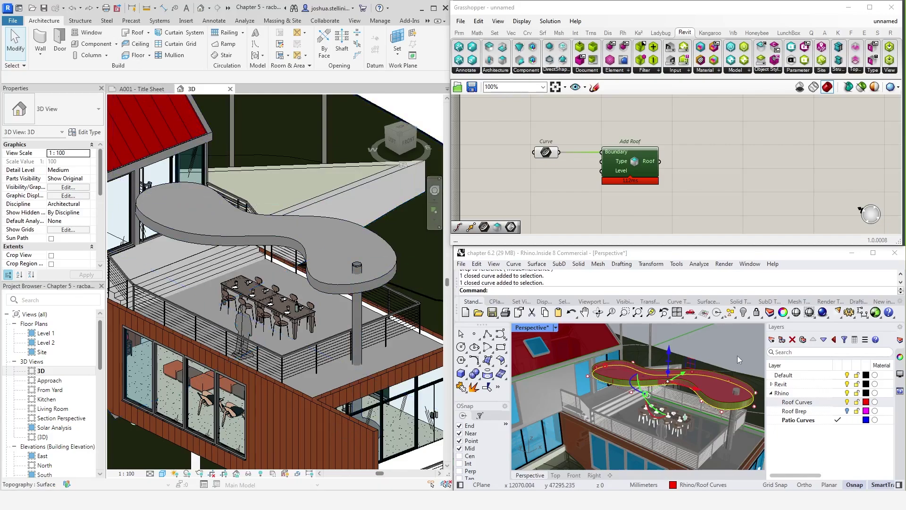
left_click(740, 414)
key("Escape")
left_click(740, 413)
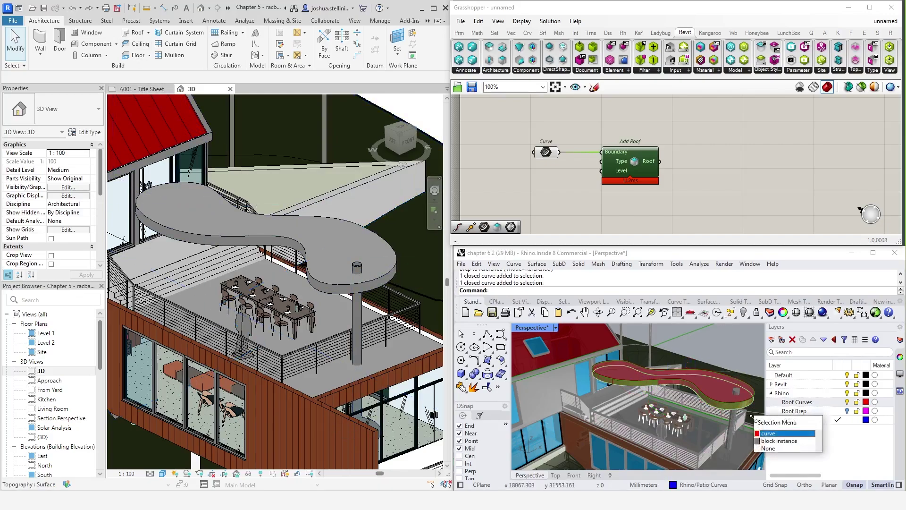
left_click(764, 437)
right_click_drag(713, 380, 623, 404)
left_click_drag(624, 403, 603, 409)
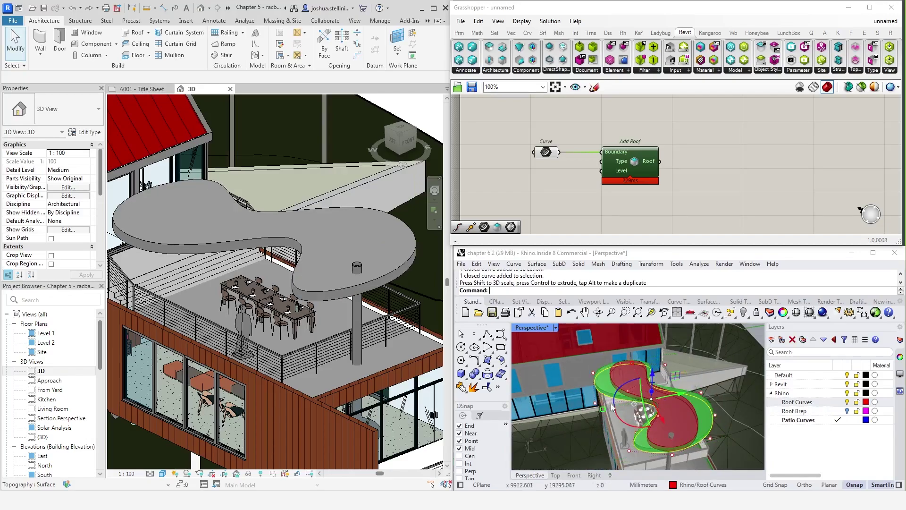
Raise the roof curve about 835 mm and check the lifted roof in Revit.
right_click_drag(654, 375, 672, 345)
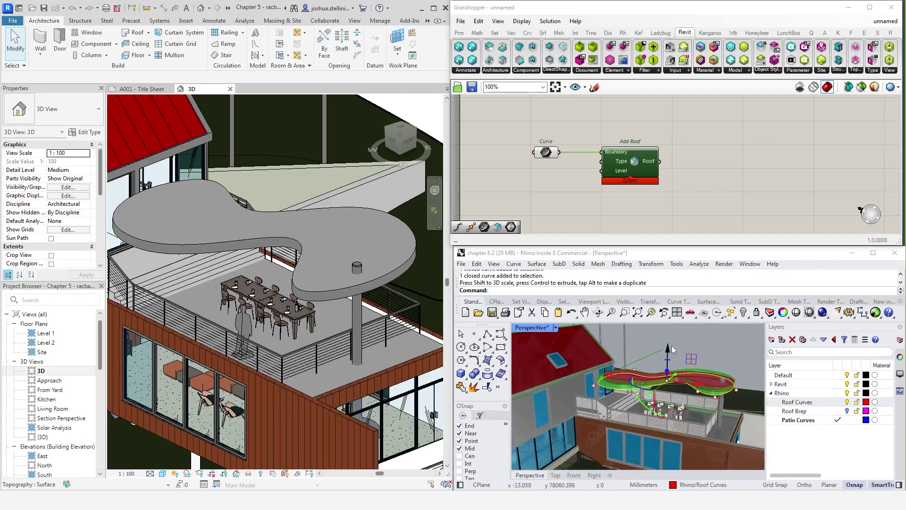
left_click_drag(671, 349, 669, 336)
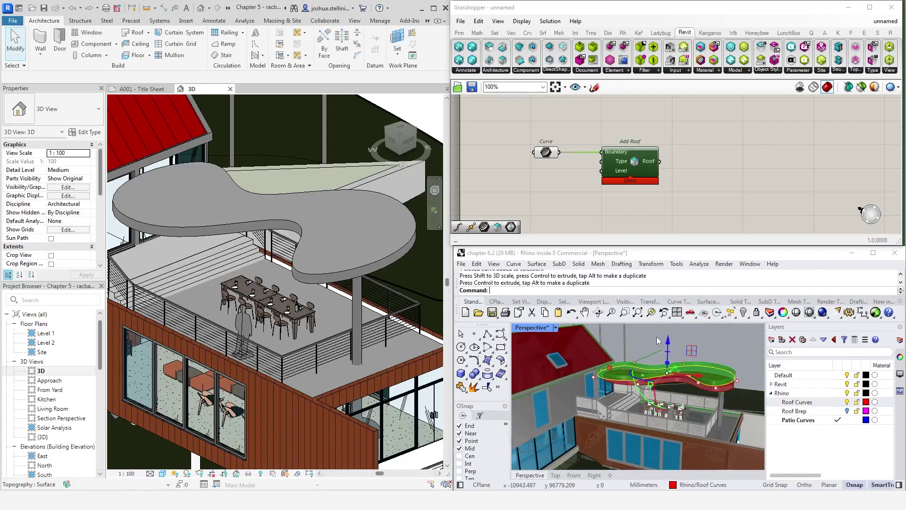
left_click(648, 341)
middle_click_drag(330, 253, 346, 268)
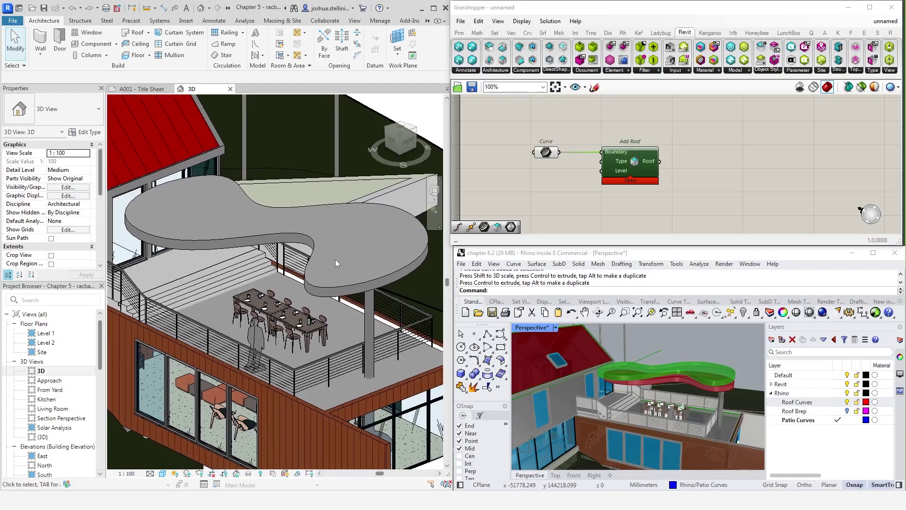
scroll(335, 259, "down", 3)
scroll(396, 233, "up", 5)
scroll(395, 233, "down", 5)
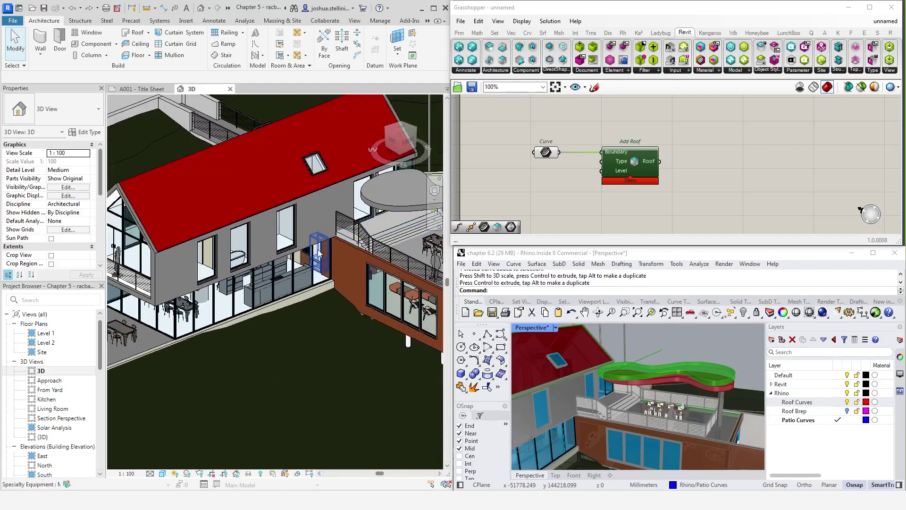
middle_click_drag(396, 233, 321, 236, "shift")
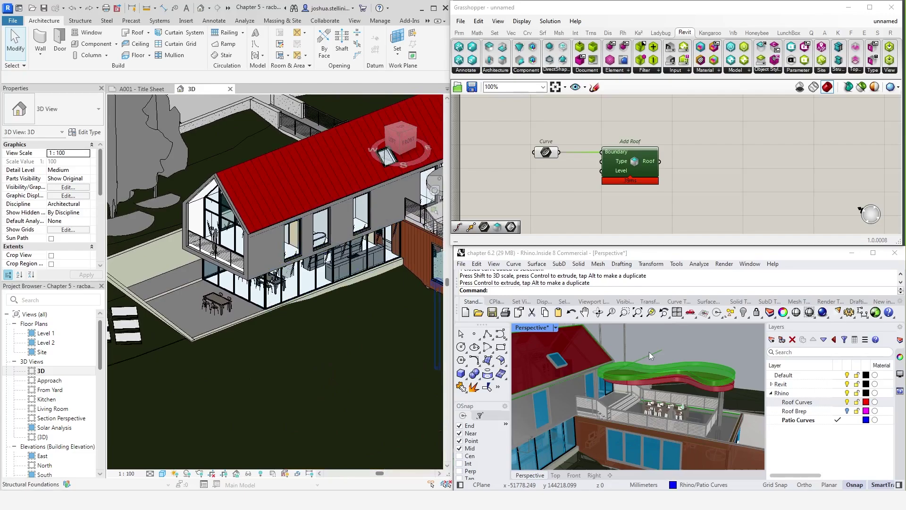
scroll(604, 364, "up", 4)
right_click_drag(573, 373, 597, 378, "shift")
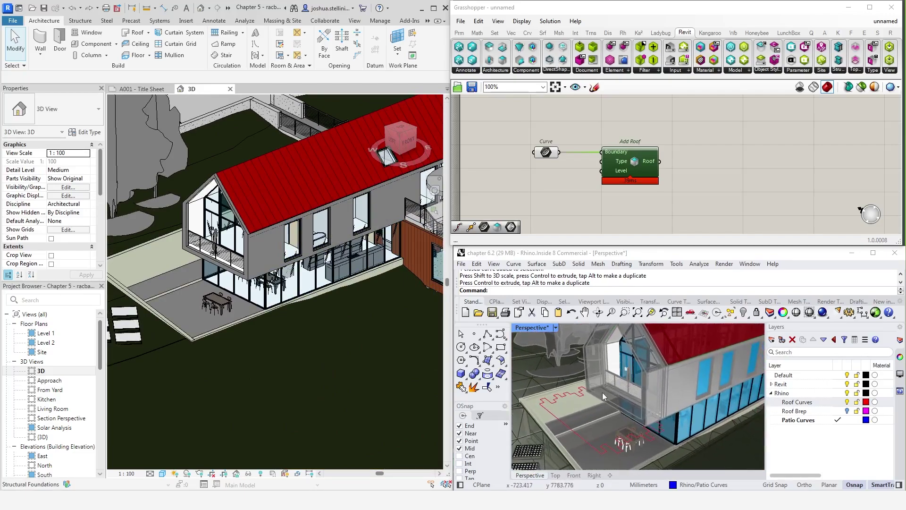
Set the patio outline curve as the Curve input feeding Add Roof's boundary.
left_click(574, 394)
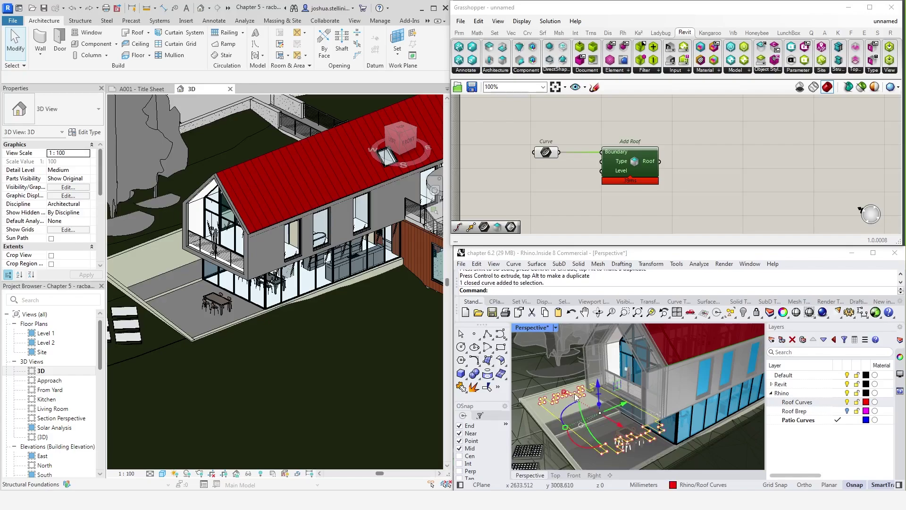
right_click(546, 152)
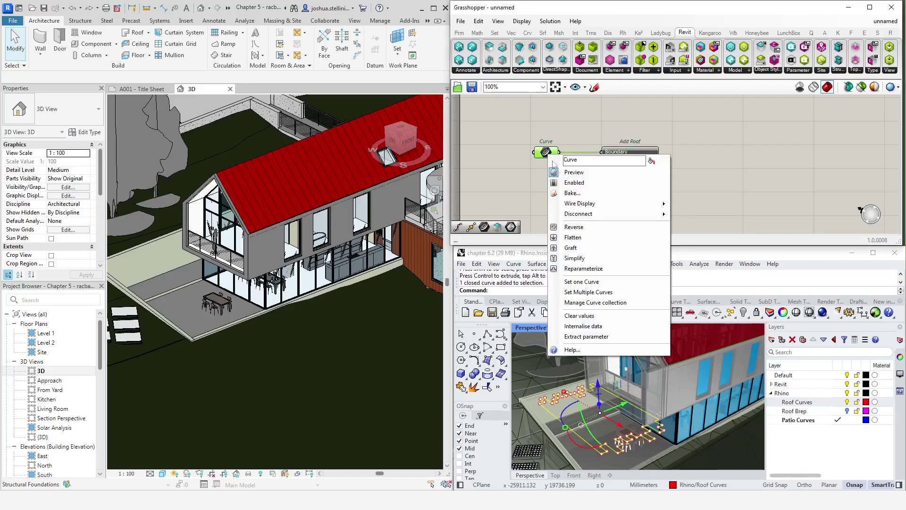
left_click(582, 281)
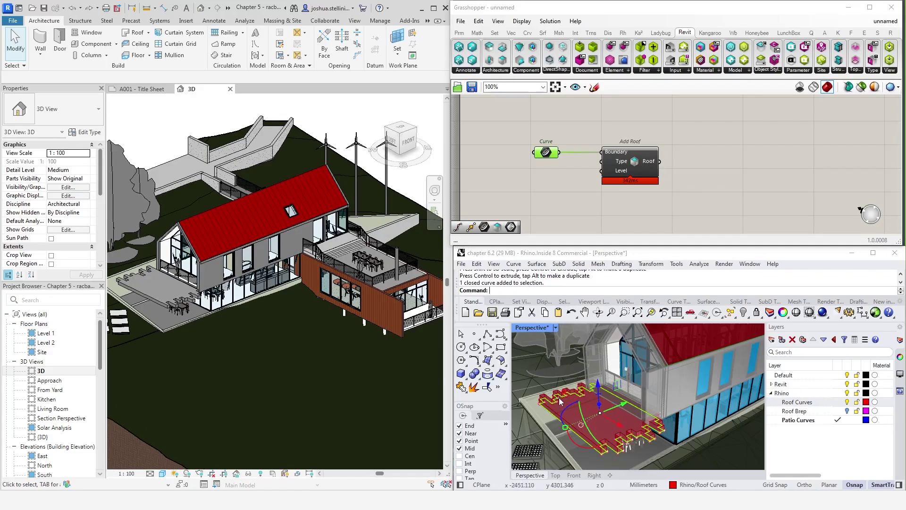
Set the Add Roof component's Tracking Mode to Disabled.
left_click(633, 167)
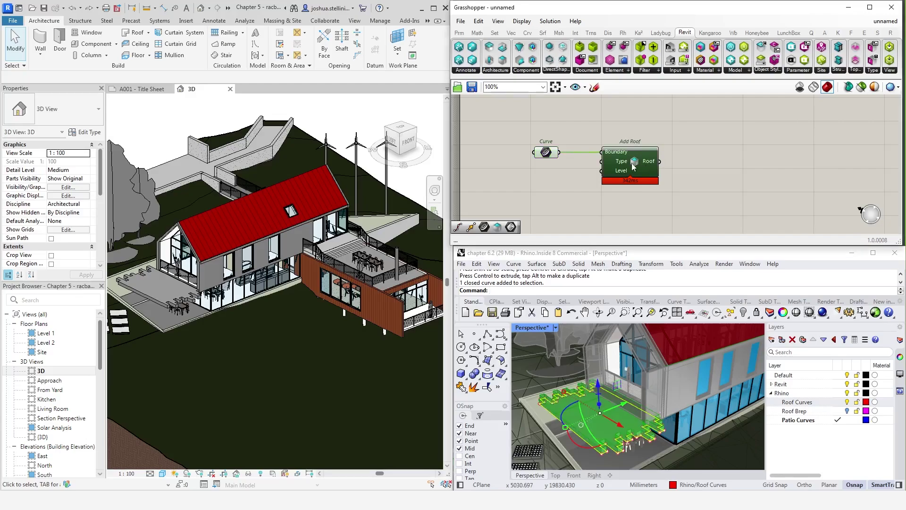
right_click(633, 166)
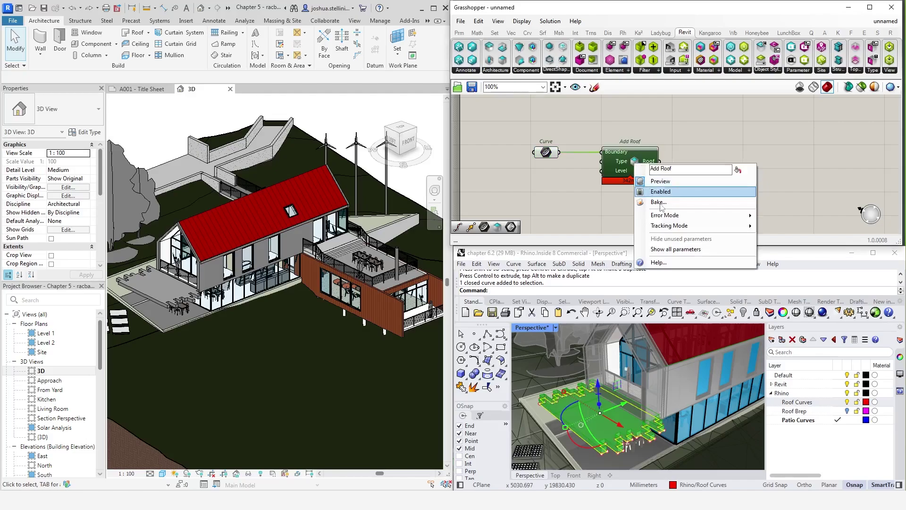
mouse_move(678, 226)
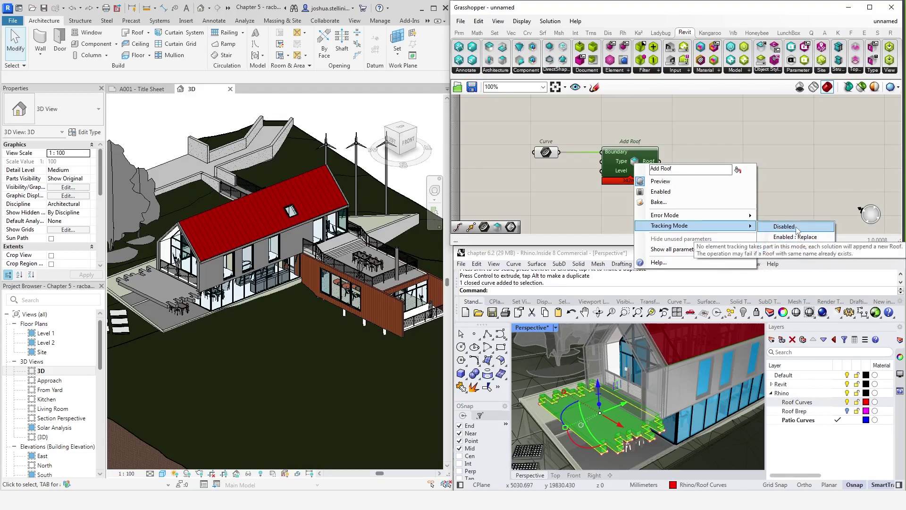
left_click(797, 230)
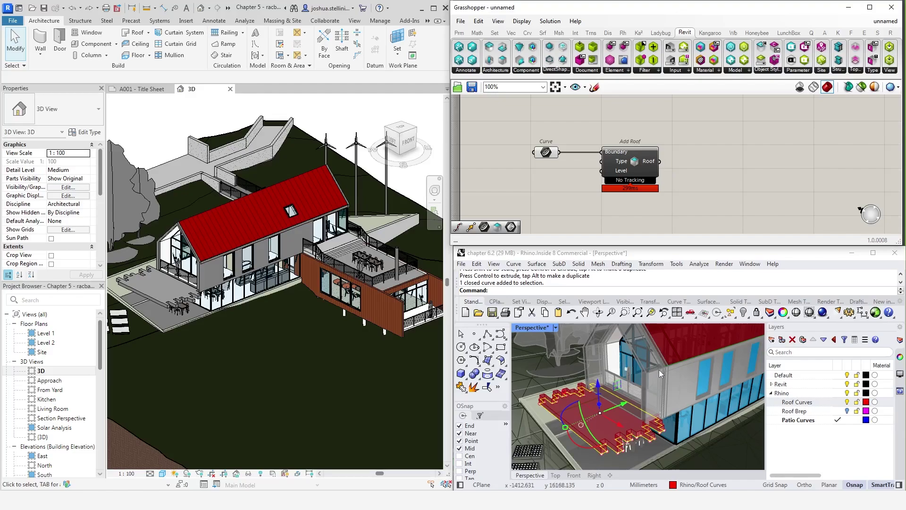
Assign the upper roof curve to Add Roof's Curve input, then undo the last Rhino curve move.
scroll(659, 370, "down", 3)
right_click_drag(659, 370, 705, 357, "shift")
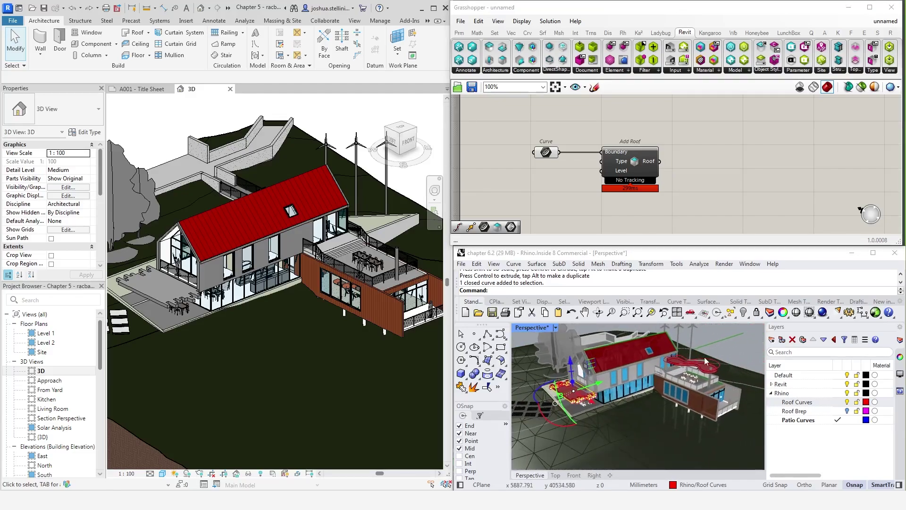
left_click(709, 359)
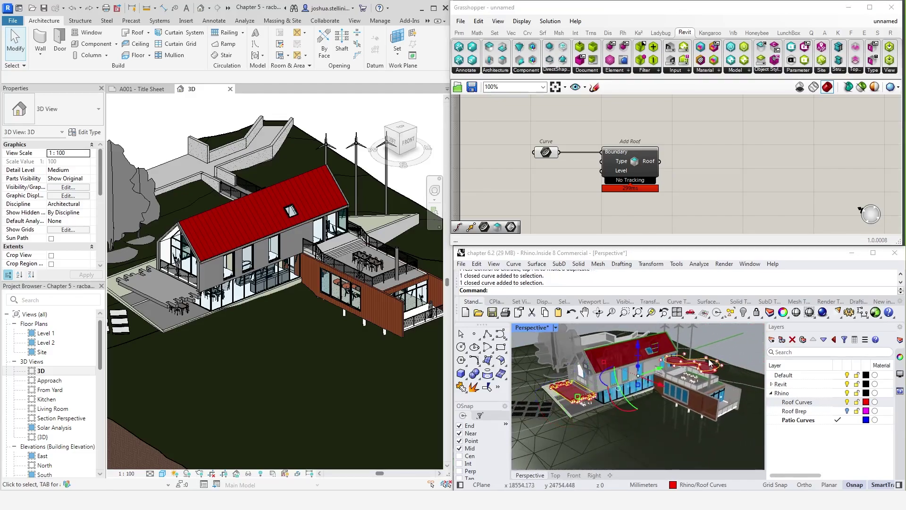
left_click(706, 358)
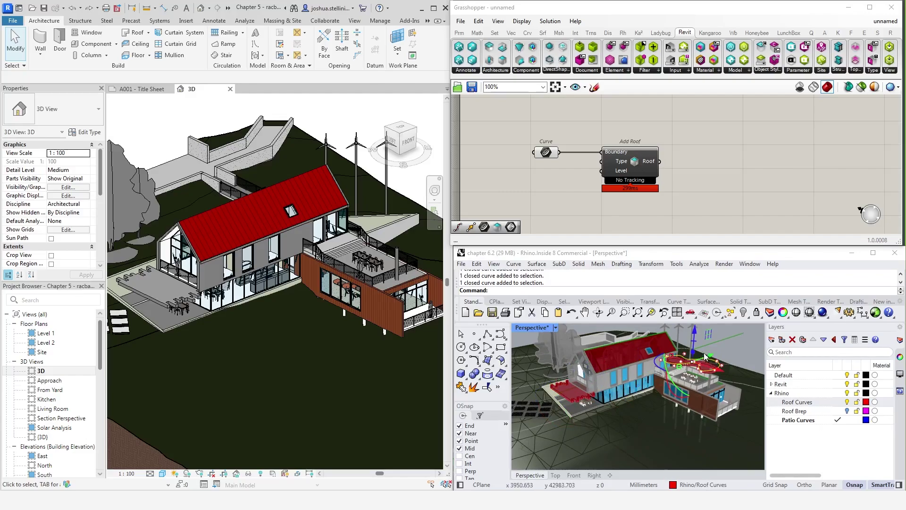
right_click(549, 152)
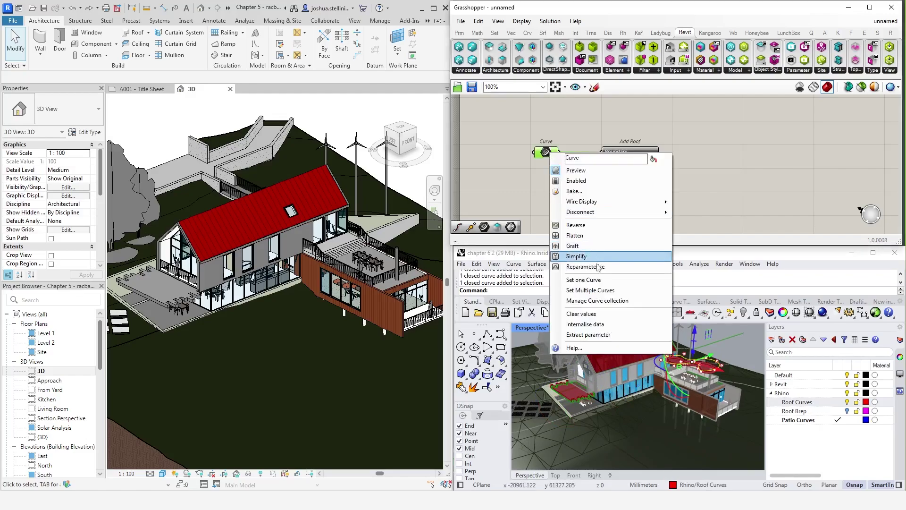
left_click(599, 281)
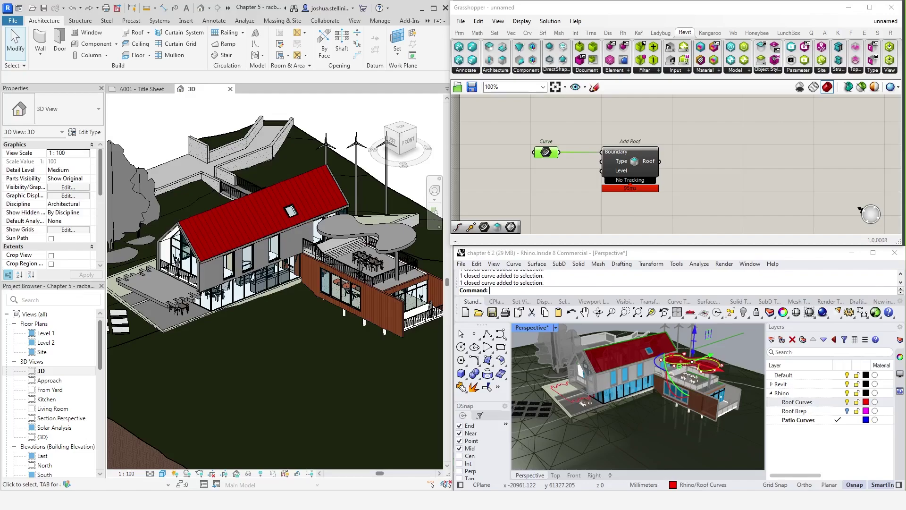
key("ctrl+z")
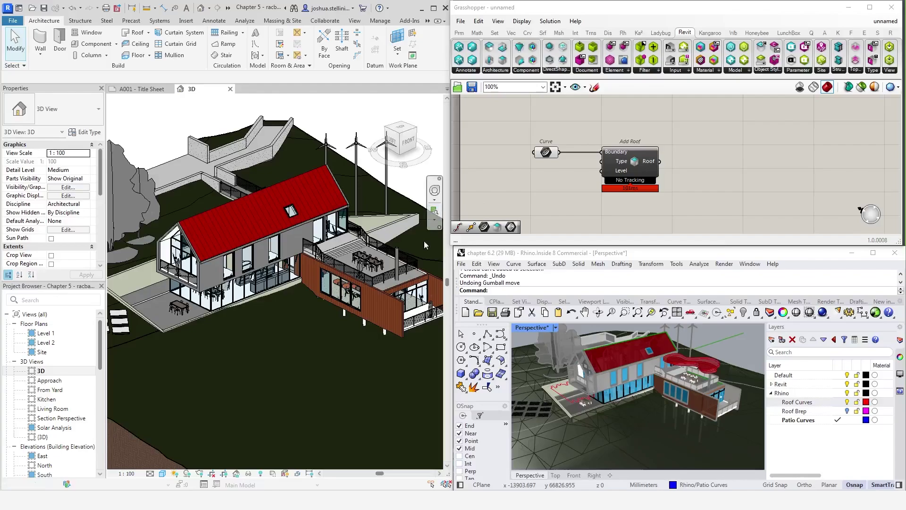
Set Add Roof tracking to Enabled: Replace and assign both the patio and roof curves as boundaries.
right_click(635, 159)
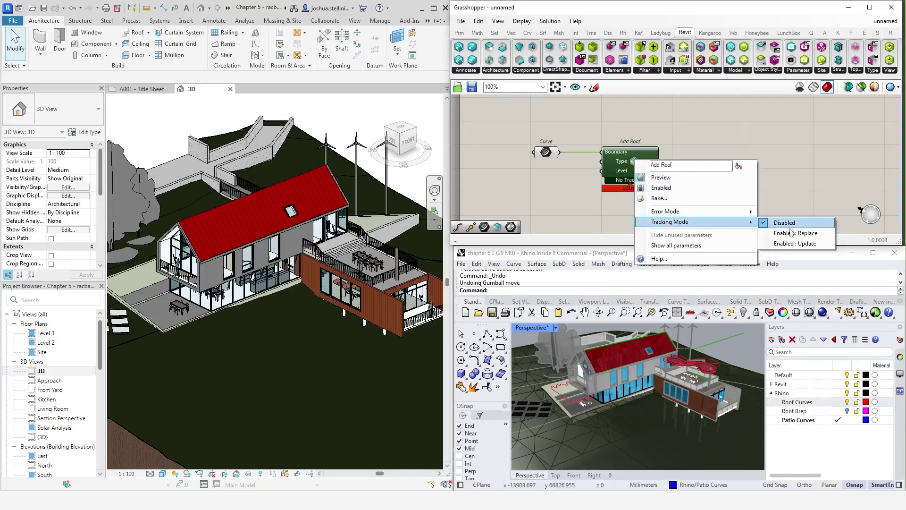
left_click(797, 249)
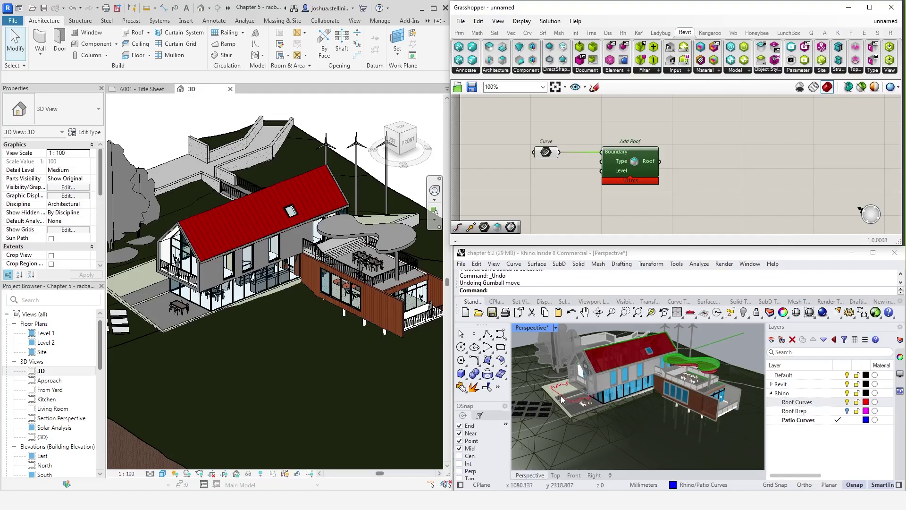
left_click(717, 369)
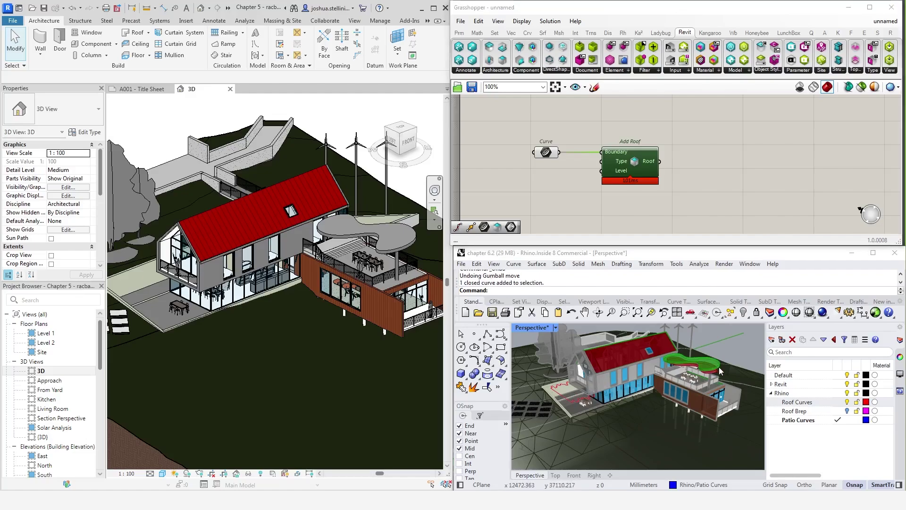
left_click(566, 400, "shift")
right_click(546, 152)
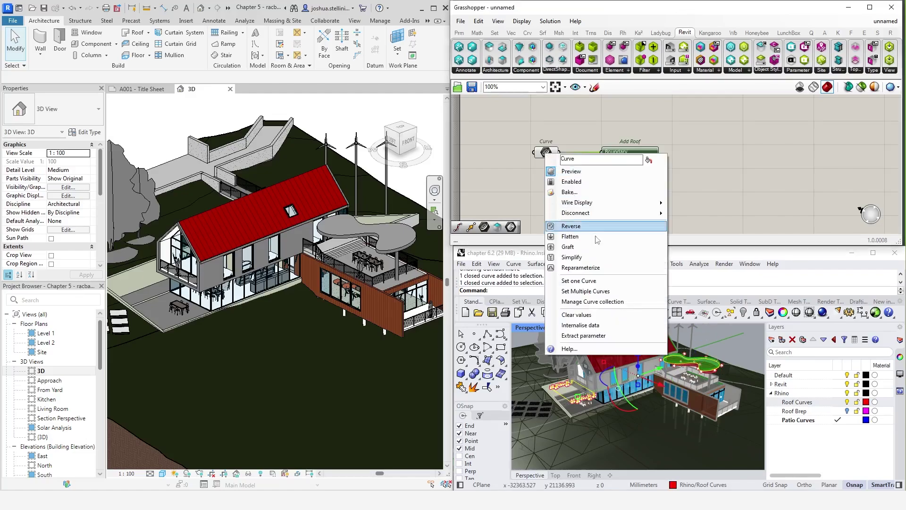
left_click(604, 292)
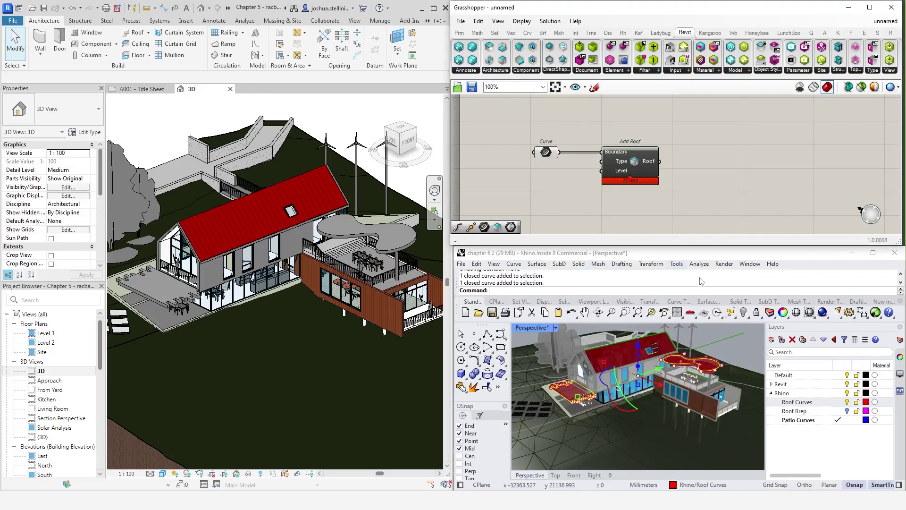
left_click(735, 343)
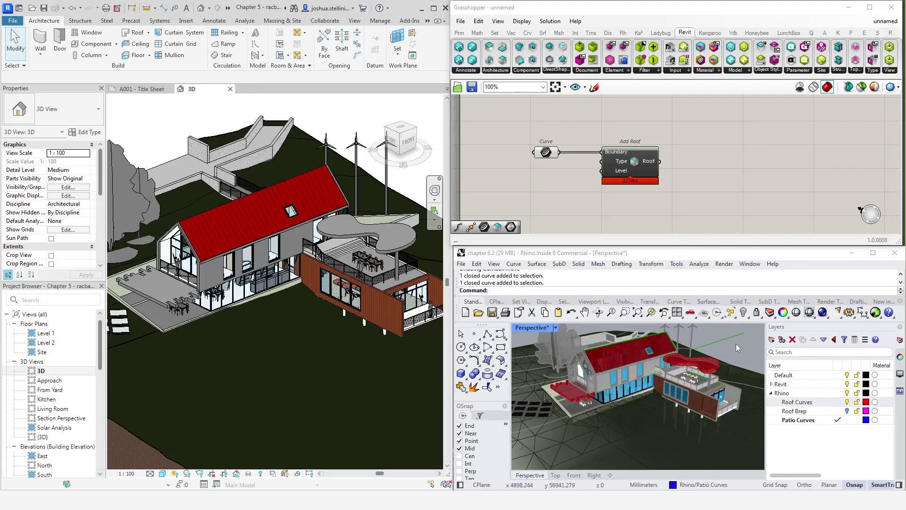